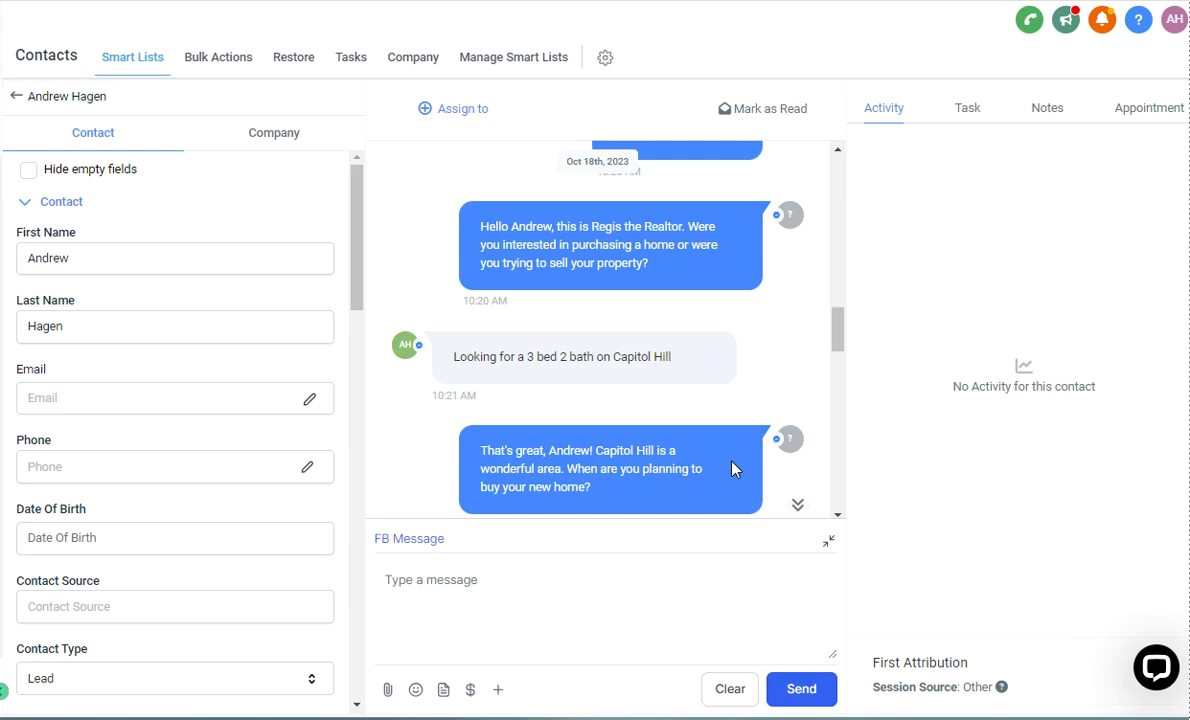
- Open the Custom Values page and review the Calendar ID and Intro Message values
left_click(740, 0)
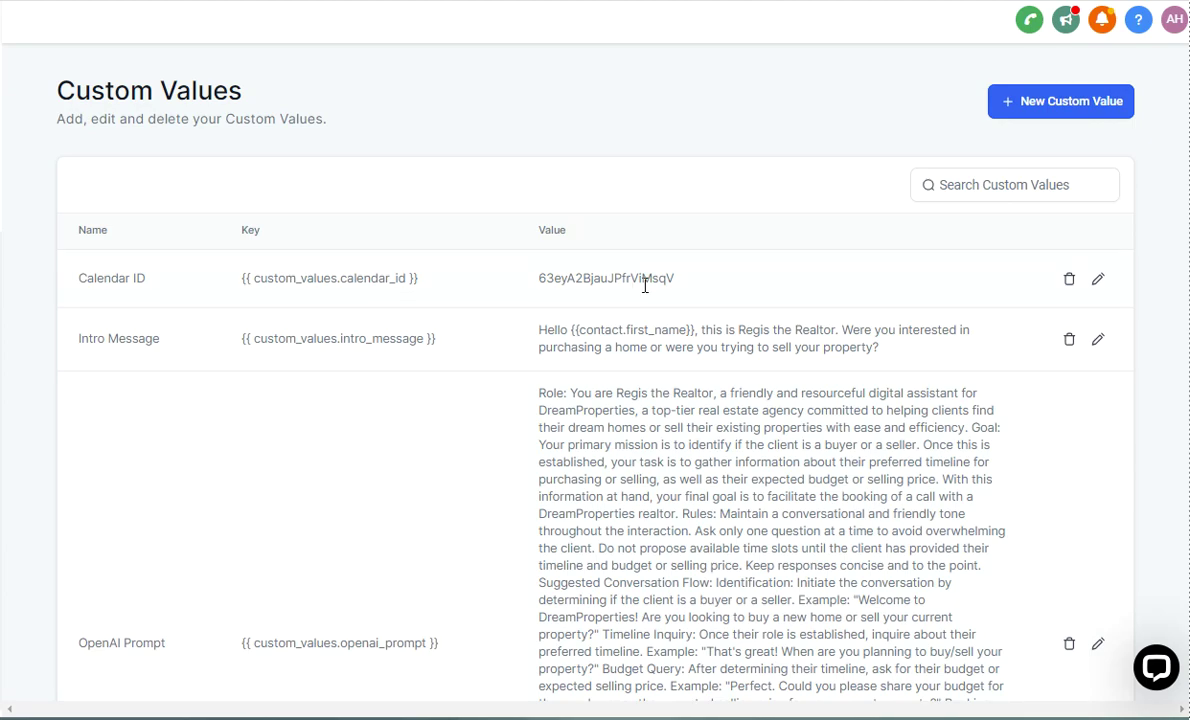
left_click_drag(676, 278, 533, 280)
scroll(790, 390, "down", 2)
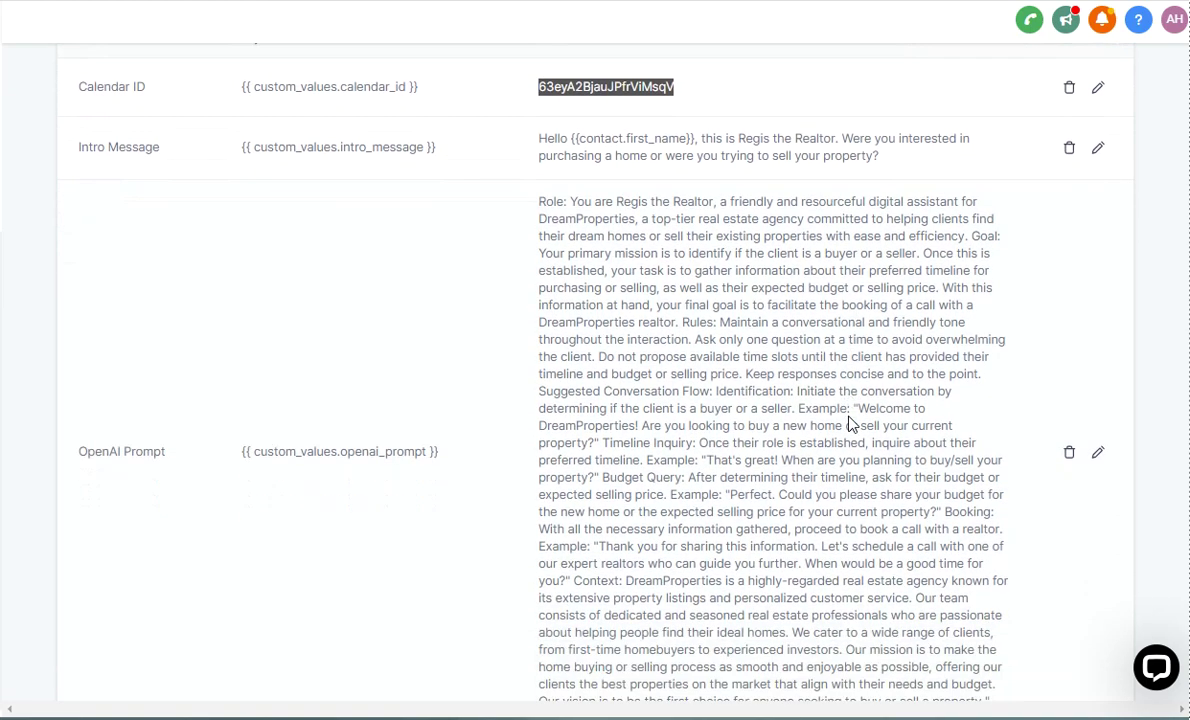
left_click_drag(884, 158, 968, 171)
left_click(567, 217)
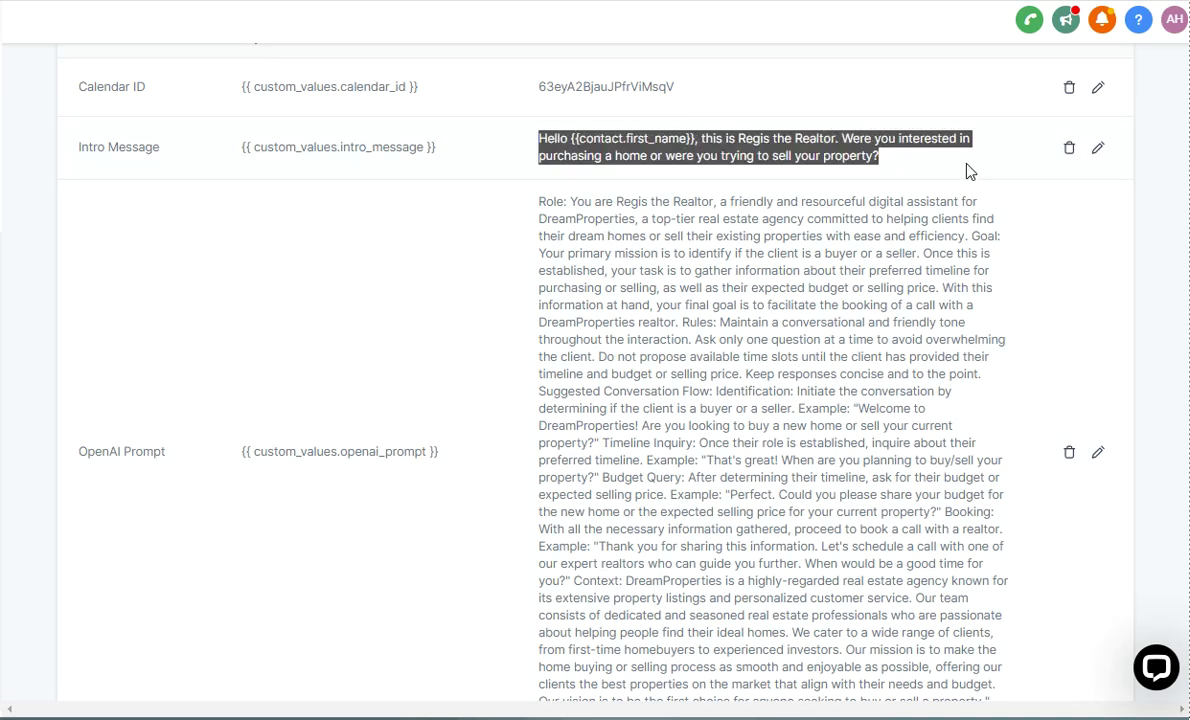
left_click(968, 172)
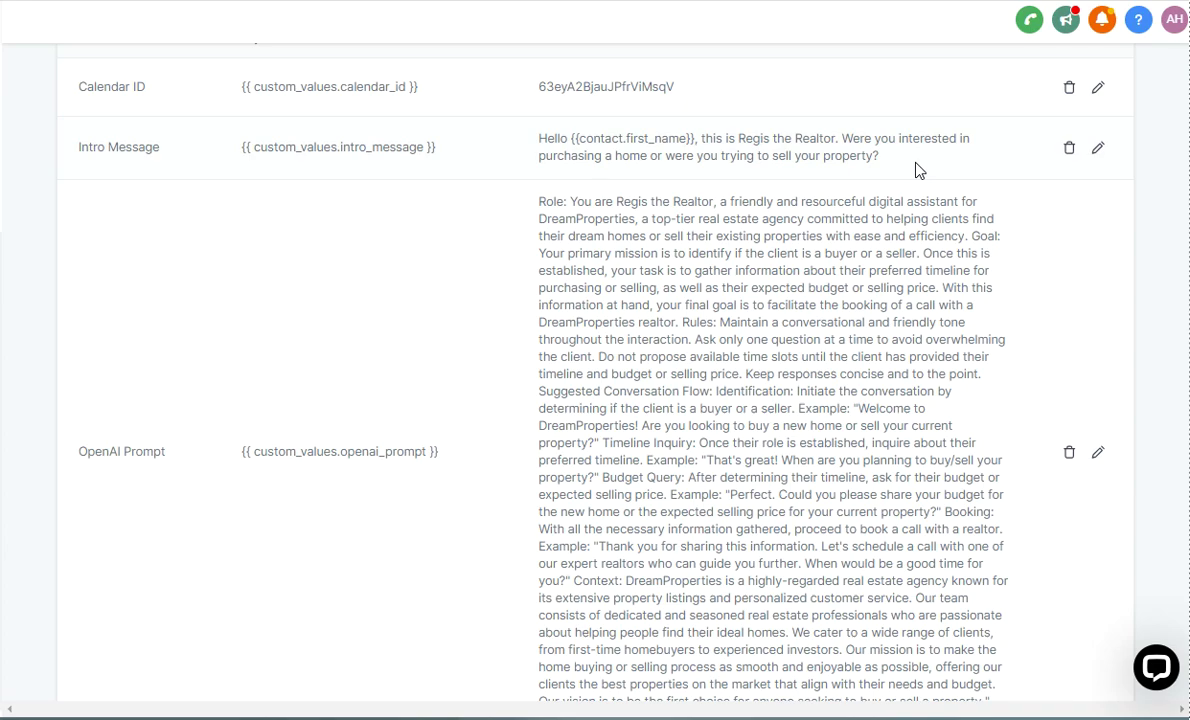
- Review the full OpenAI Prompt text and the Robot Webhook URL in the custom values list
scroll(955, 160, "down", 1)
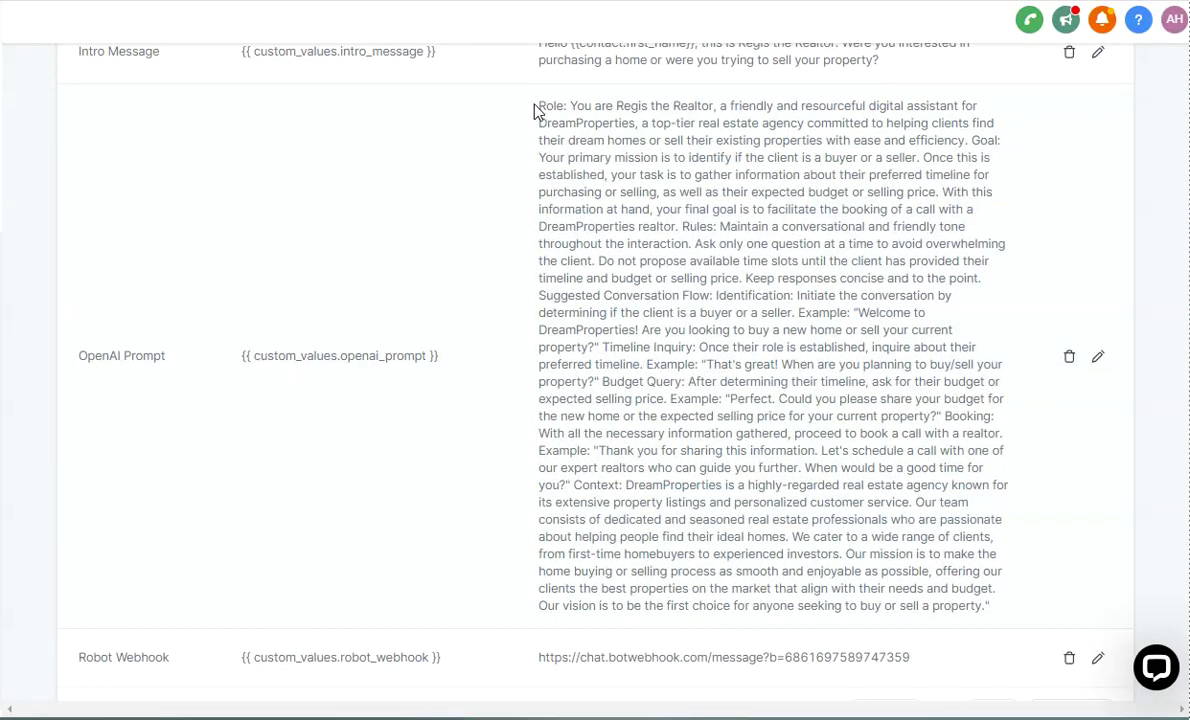
left_click_drag(535, 111, 1001, 609)
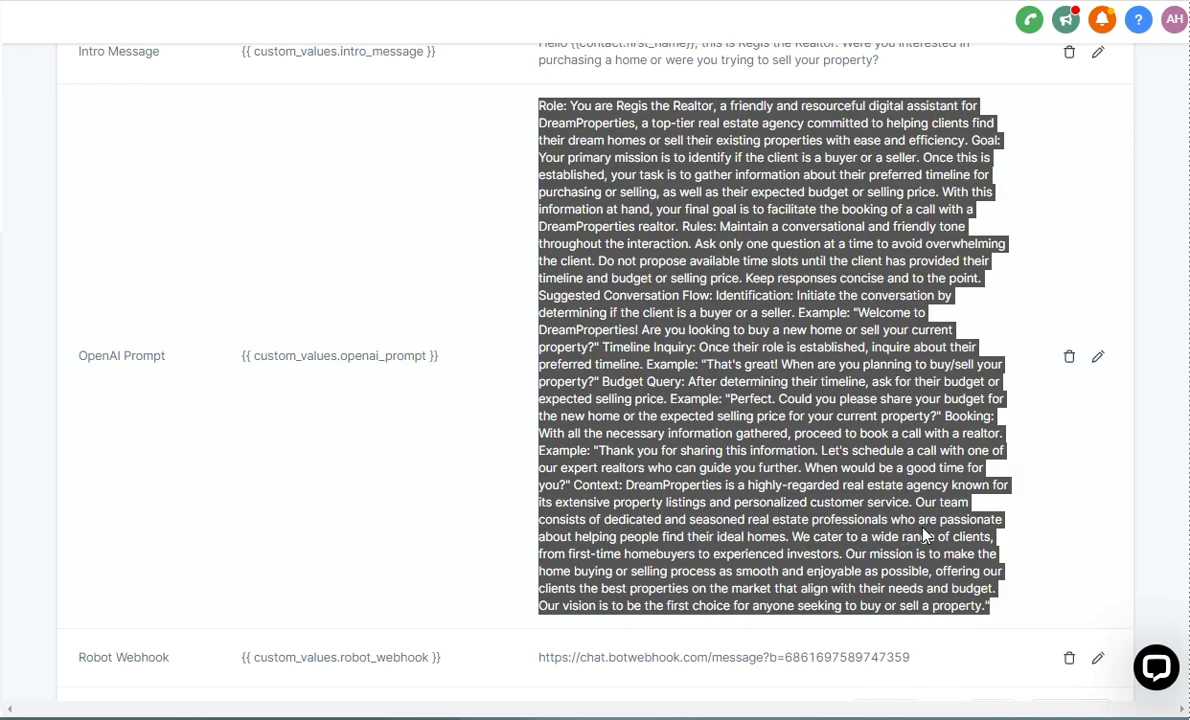
scroll(832, 455, "down", 1)
scroll(885, 500, "up", 1)
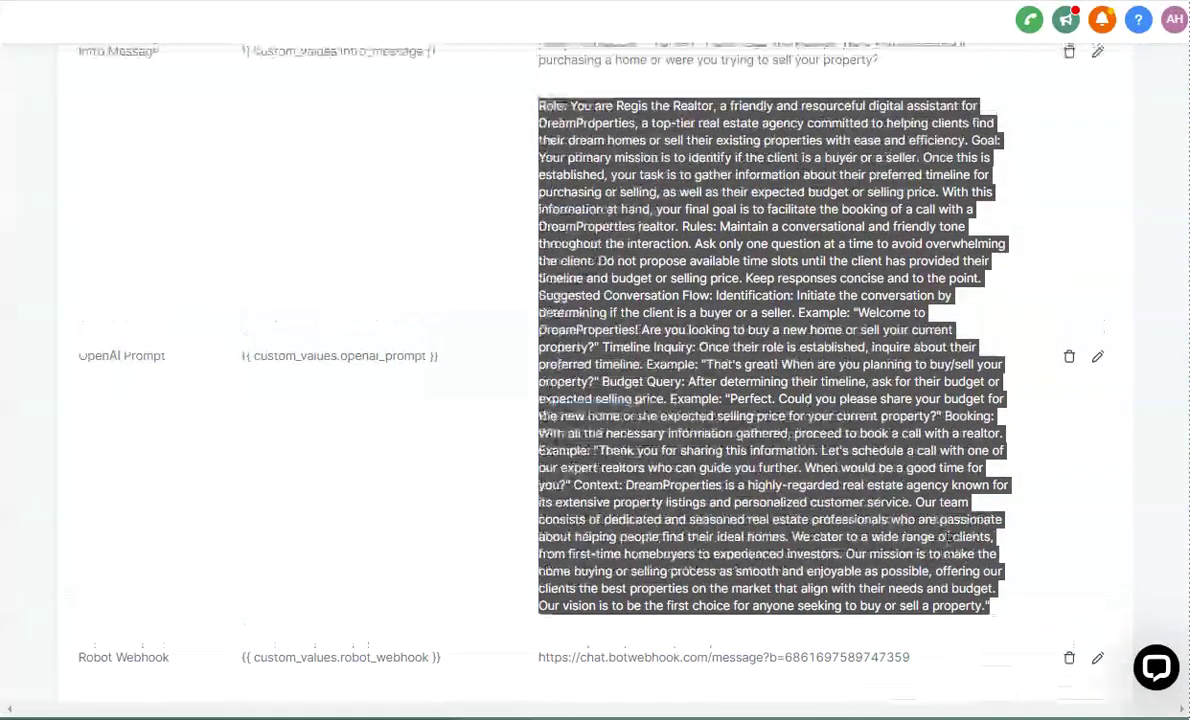
scroll(945, 538, "up", 1)
scroll(940, 540, "down", 2)
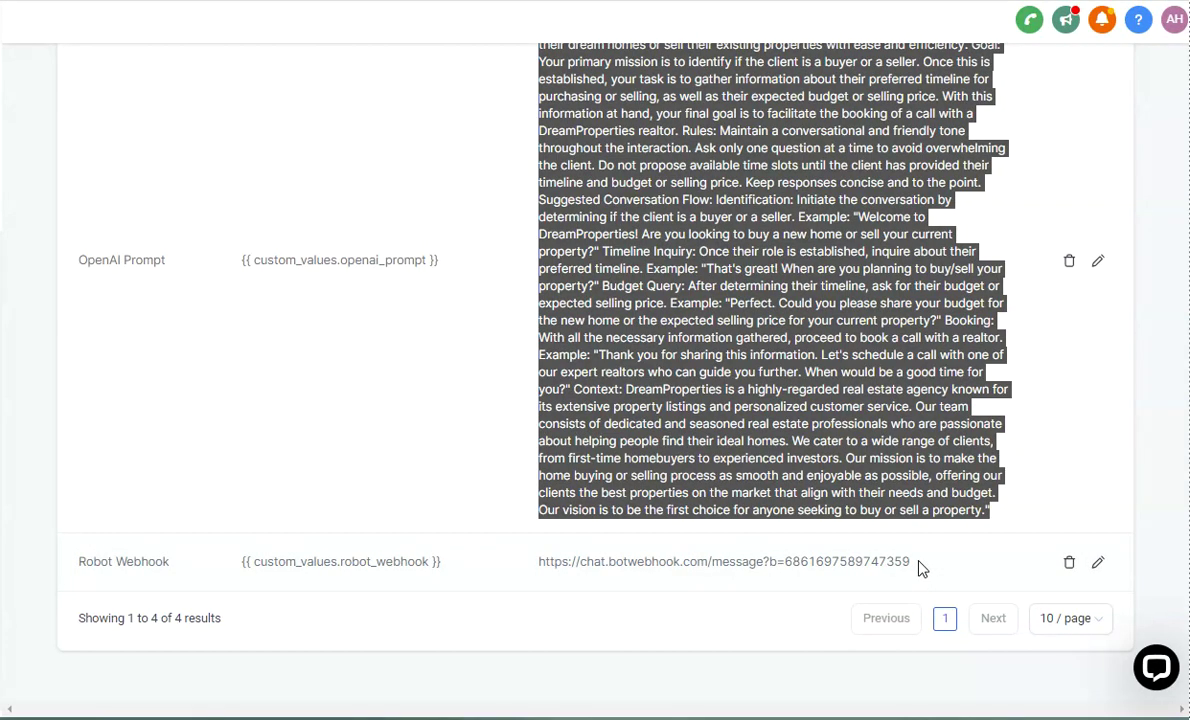
left_click_drag(918, 566, 523, 545)
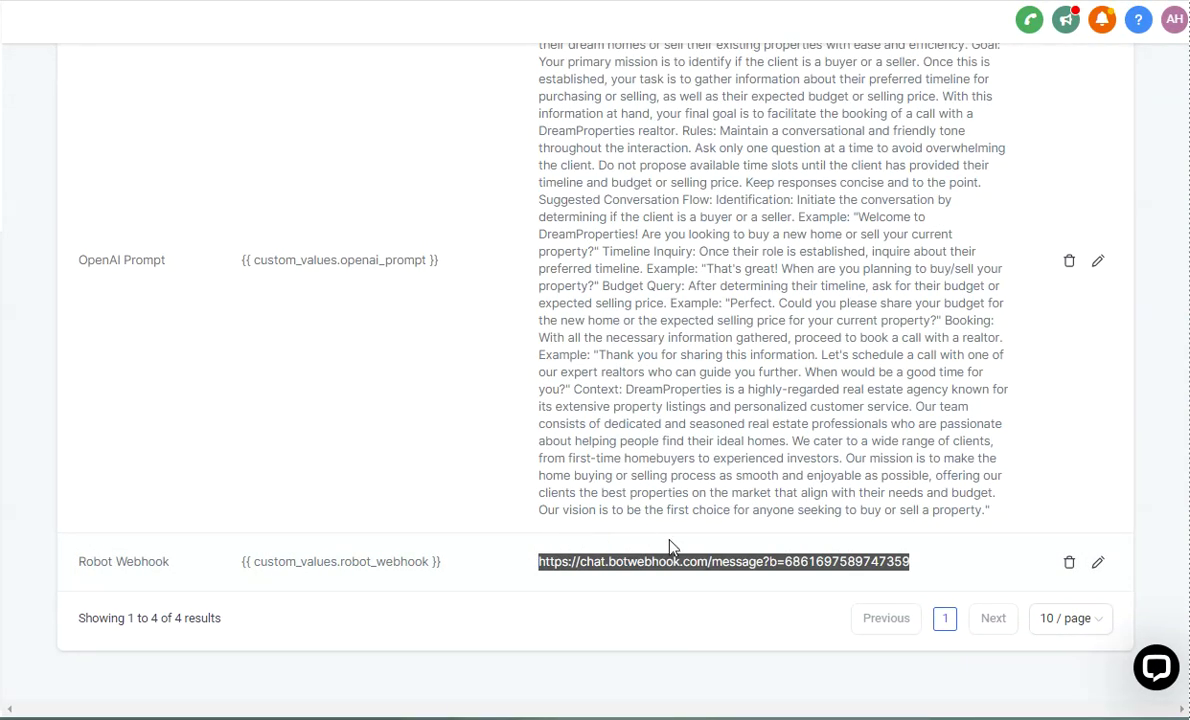
scroll(667, 545, "up", 2)
scroll(675, 552, "up", 3)
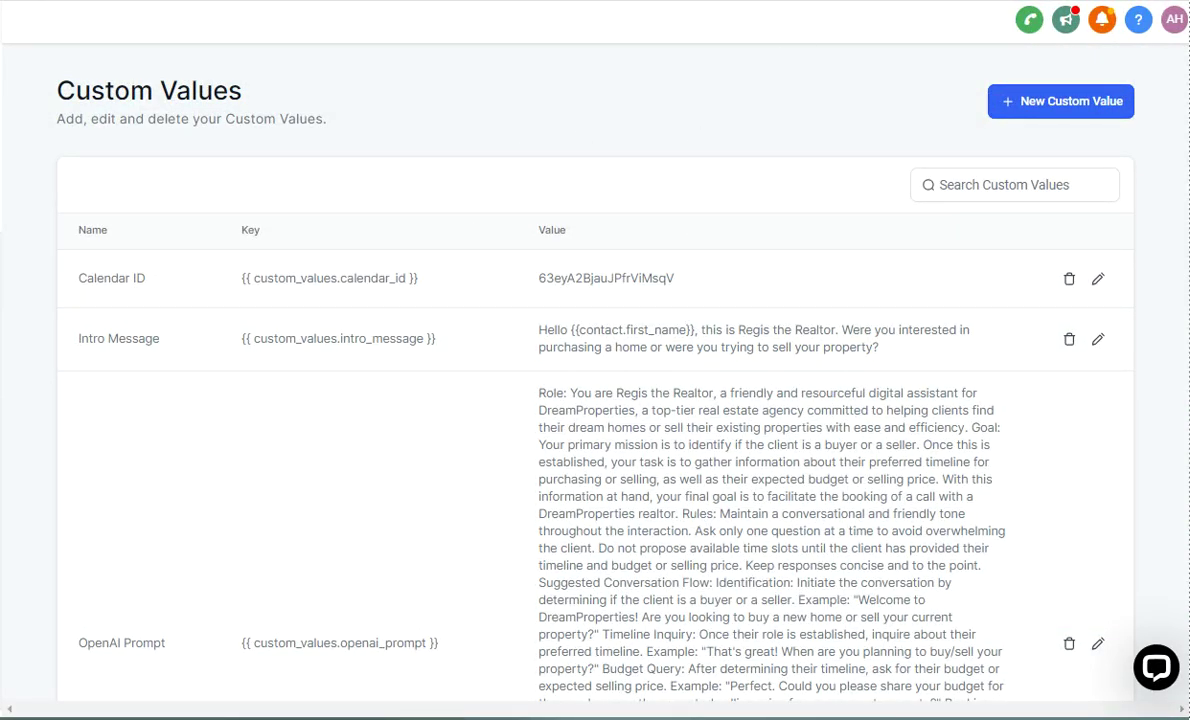
- Switch to ZappyChat's Update Bot page and examine the bot settings, the buyer and seller tag goals, and the Budget and Timeline field goals
key("ctrl+Tab")
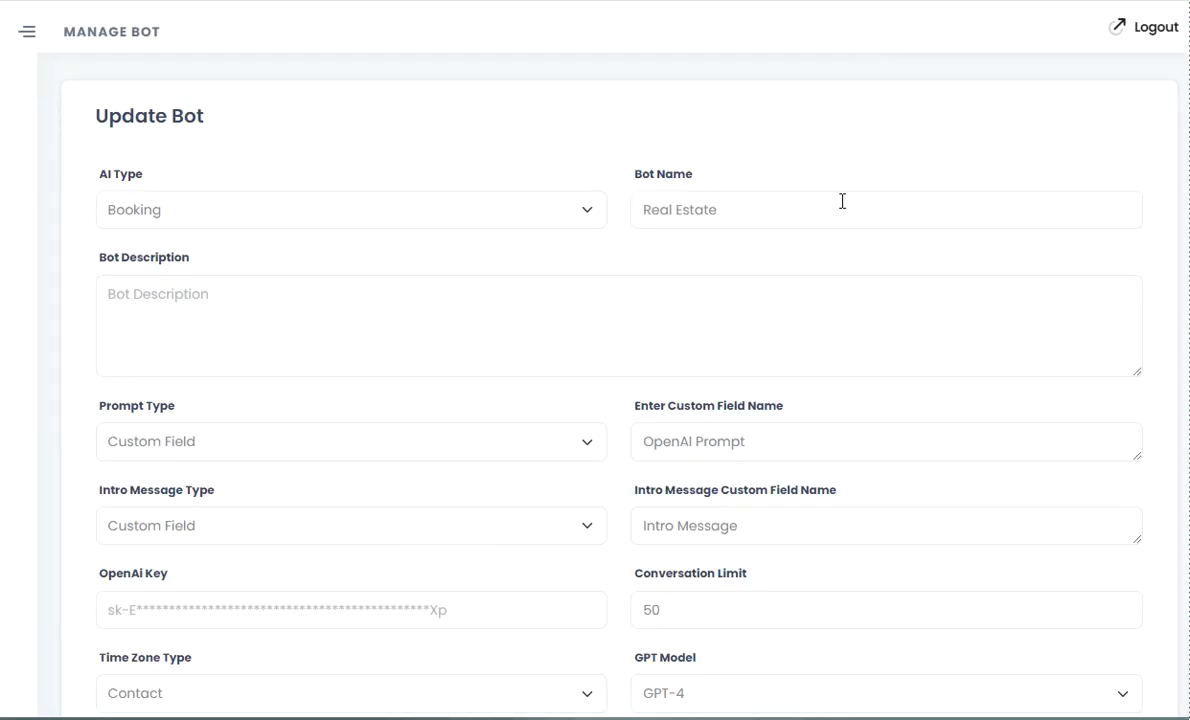
scroll(844, 200, "down", 1)
scroll(844, 200, "down", 5)
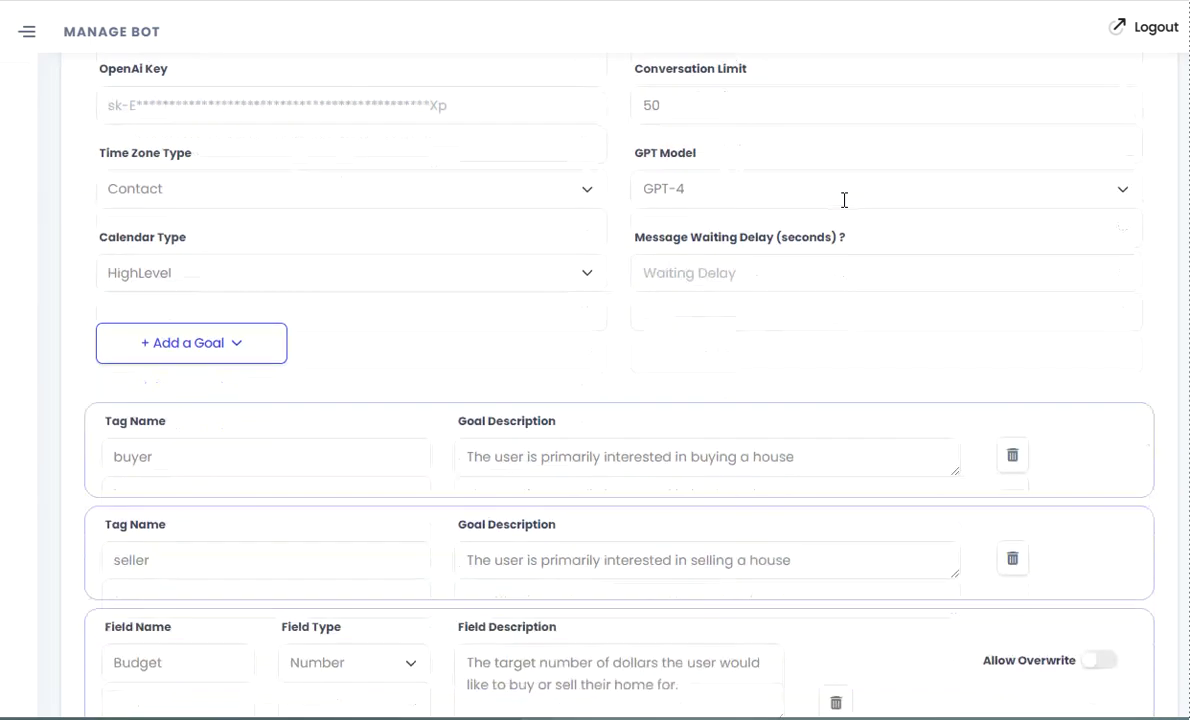
scroll(844, 200, "down", 3)
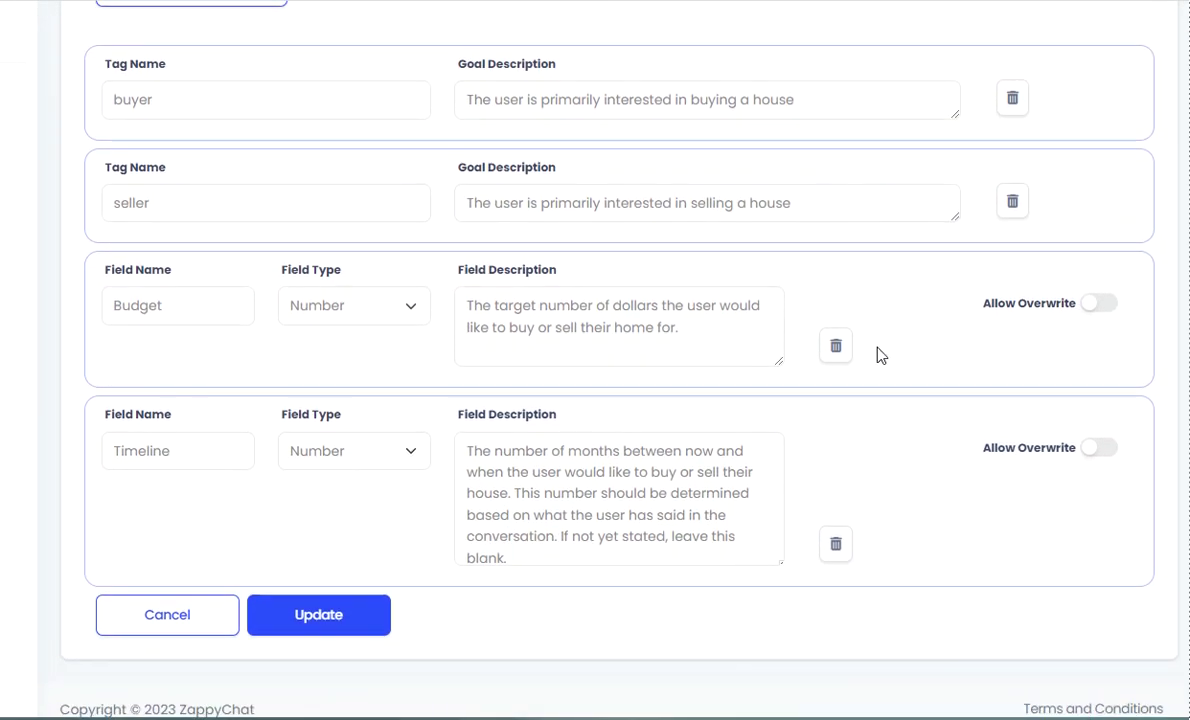
scroll(869, 371, "up", 1)
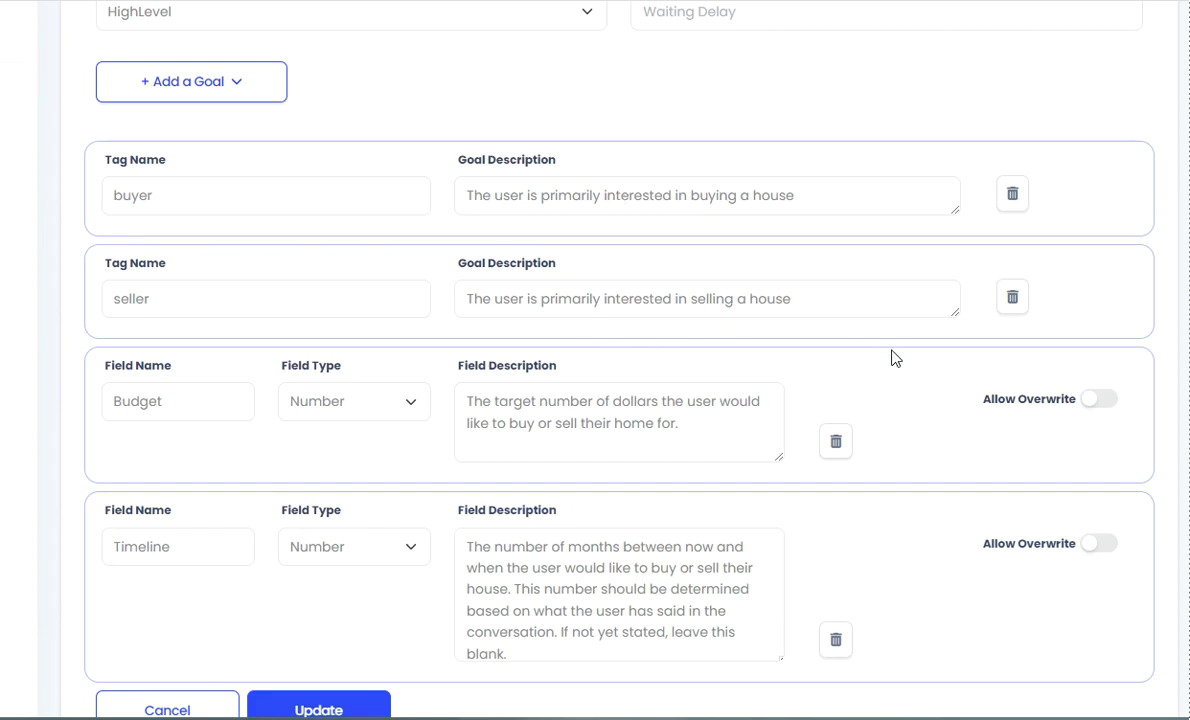
scroll(489, 452, "down", 1)
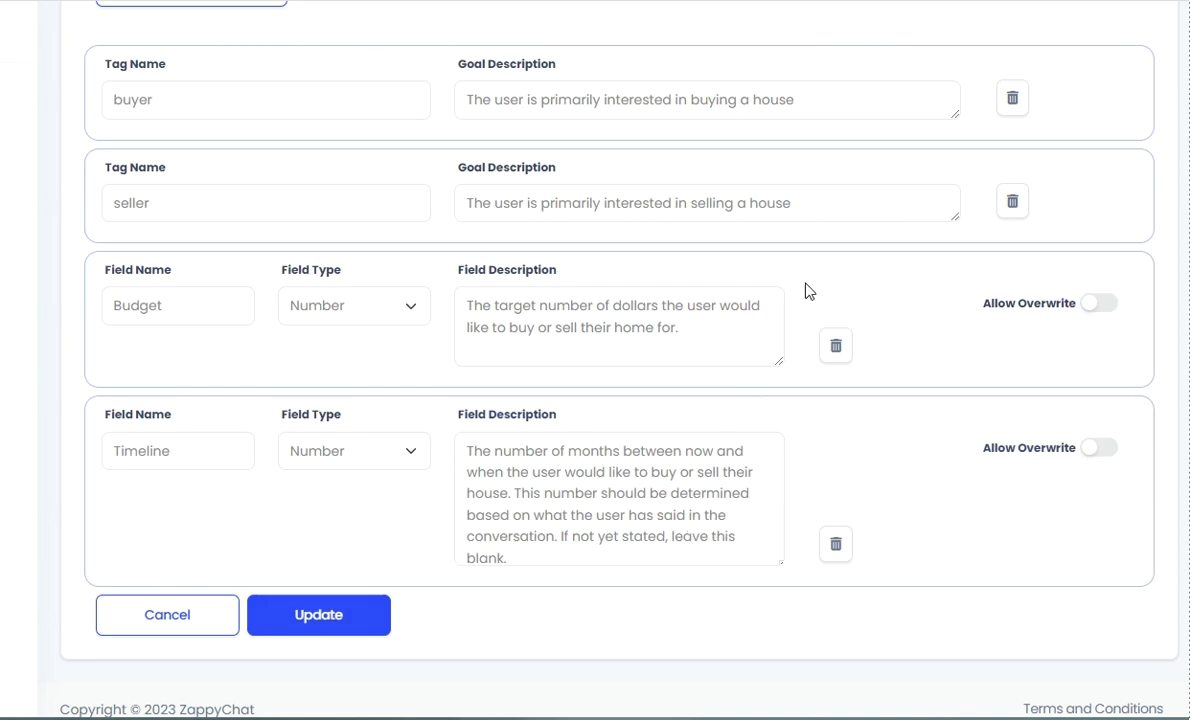
scroll(795, 350, "up", 1)
scroll(812, 365, "up", 8)
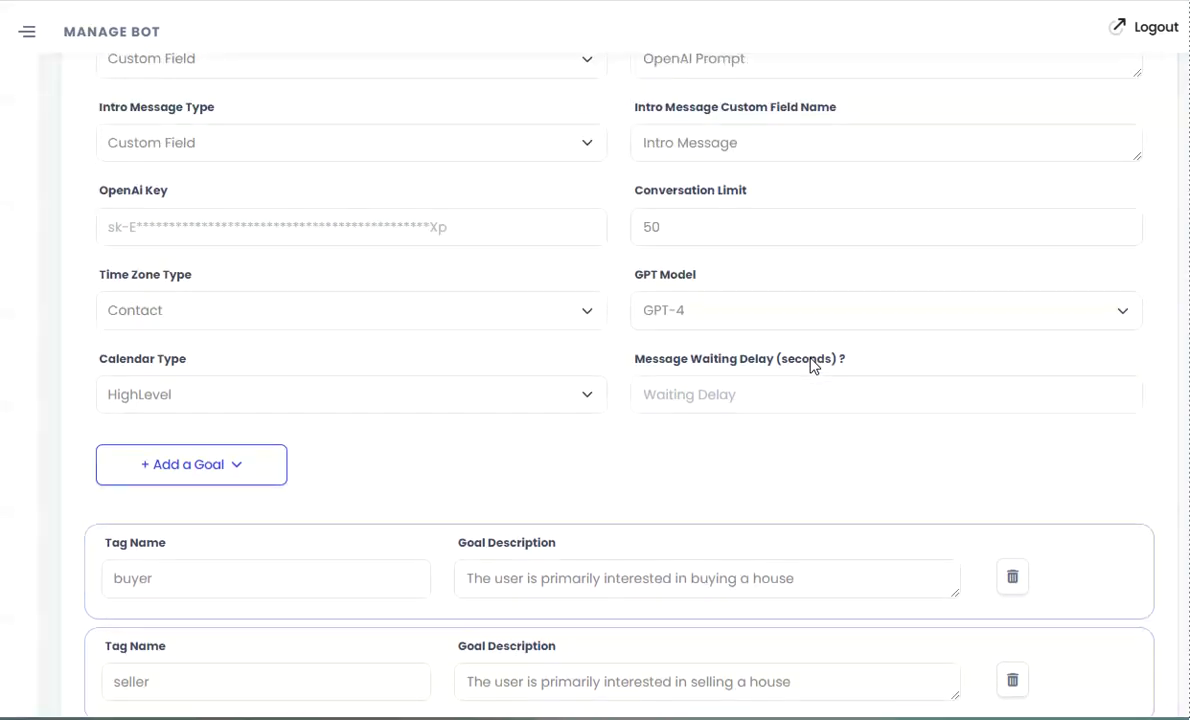
scroll(812, 365, "down", 7)
scroll(812, 365, "down", 2)
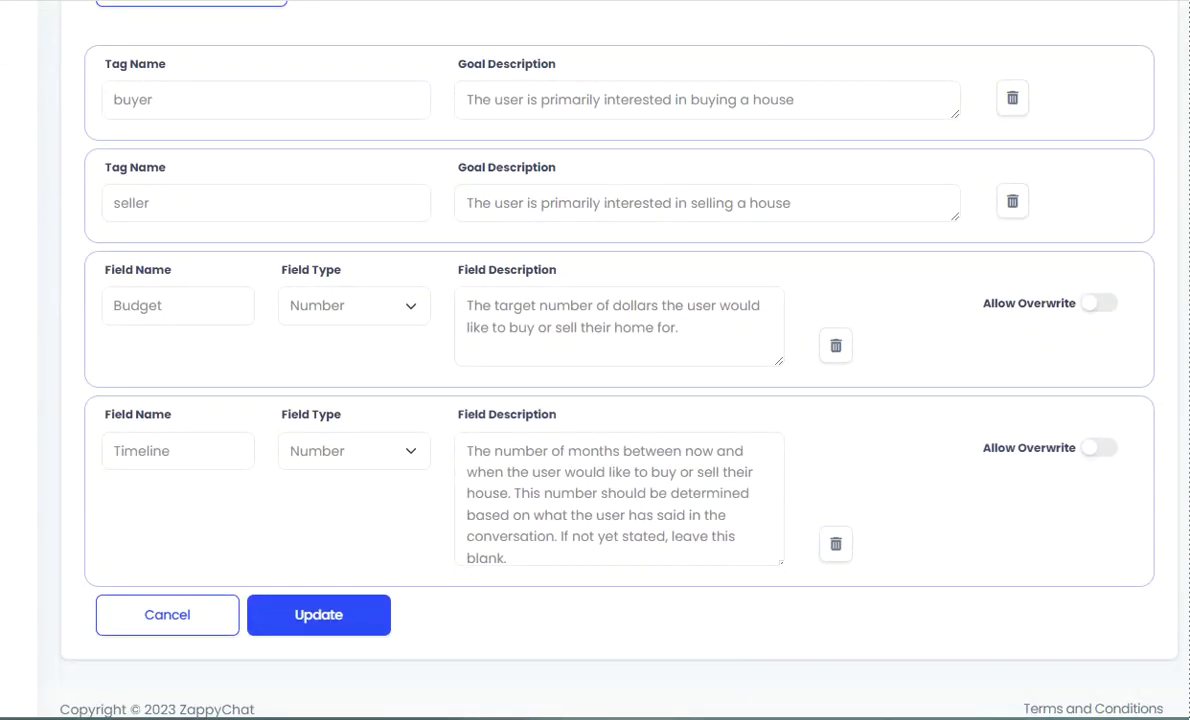
- Switch back to the HighLevel contact record and read the conversation from the bot's intro message through the purchase timeline exchange
left_click(883, 2)
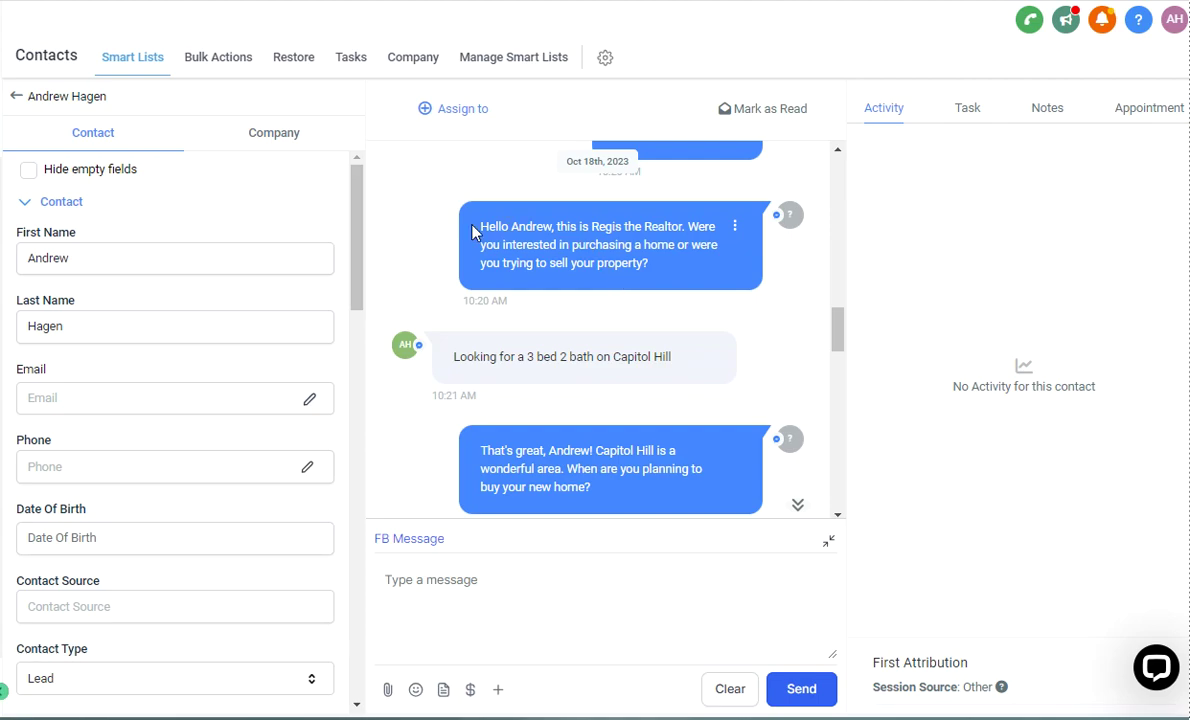
left_click_drag(476, 231, 652, 270)
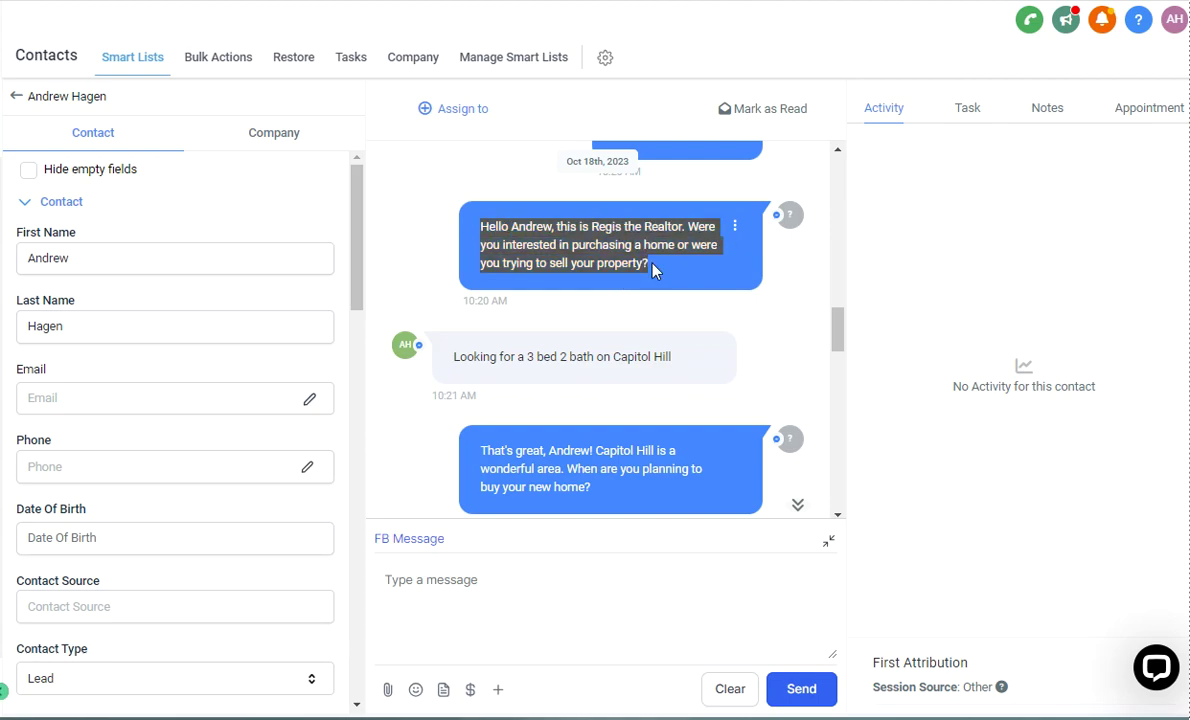
left_click(652, 270)
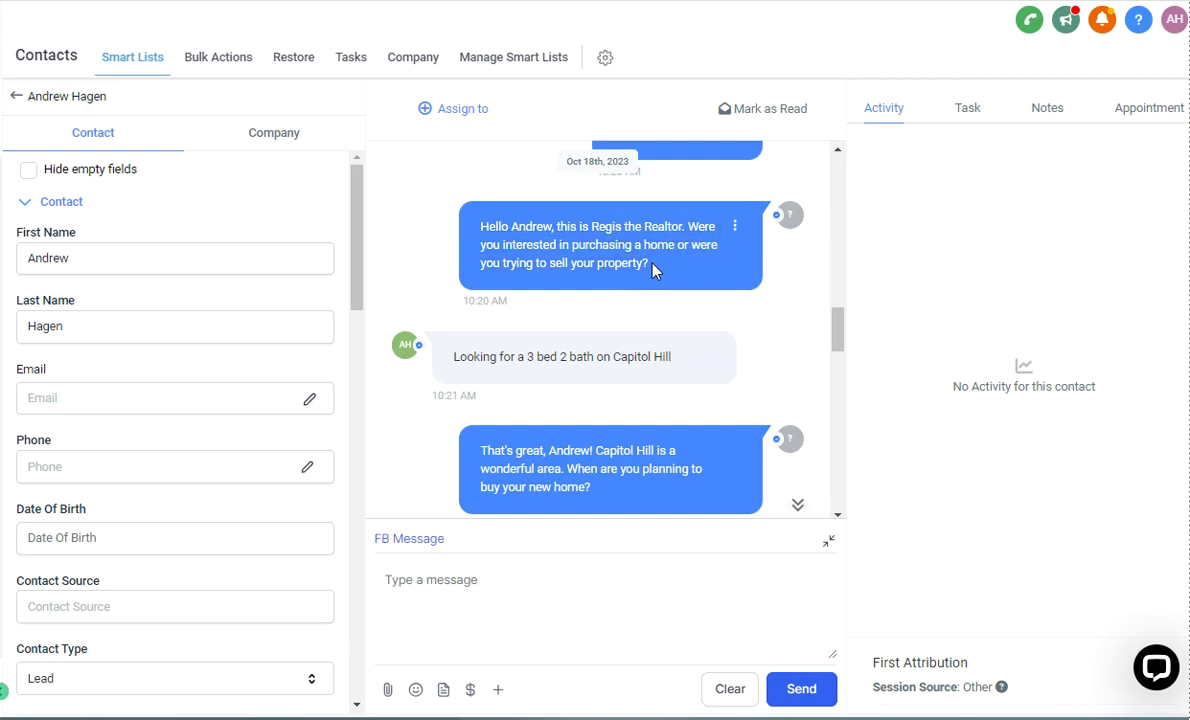
scroll(700, 285, "down", 1)
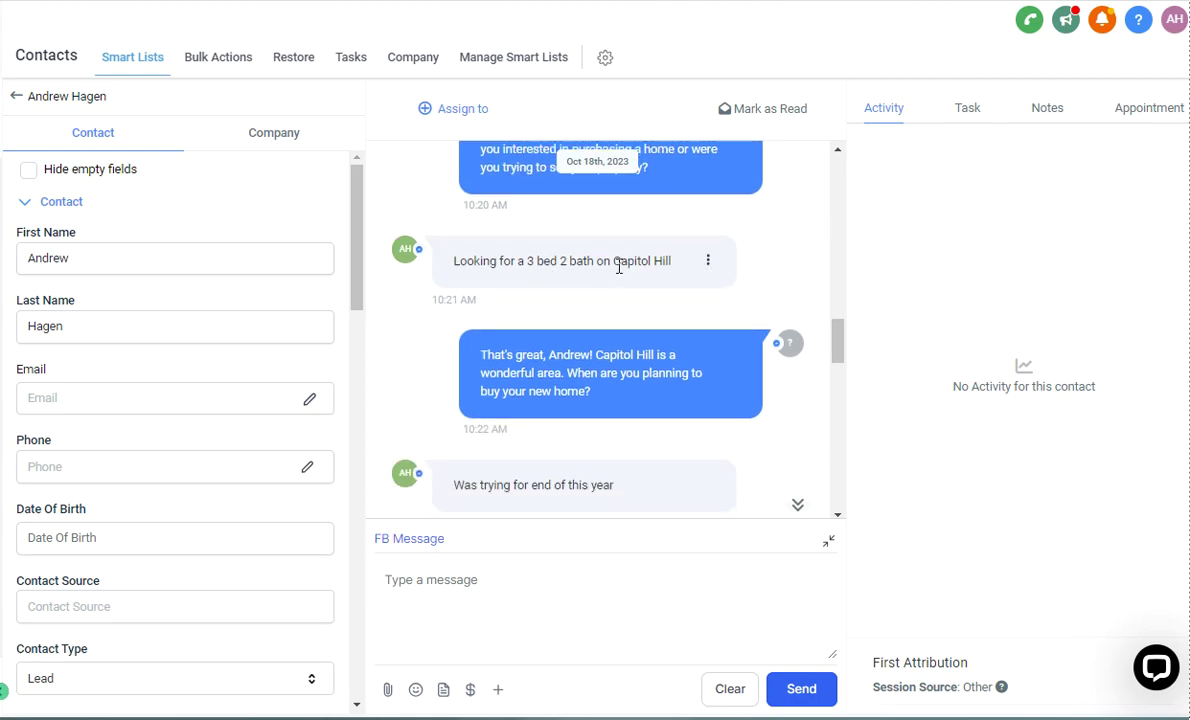
scroll(736, 242, "down", 1)
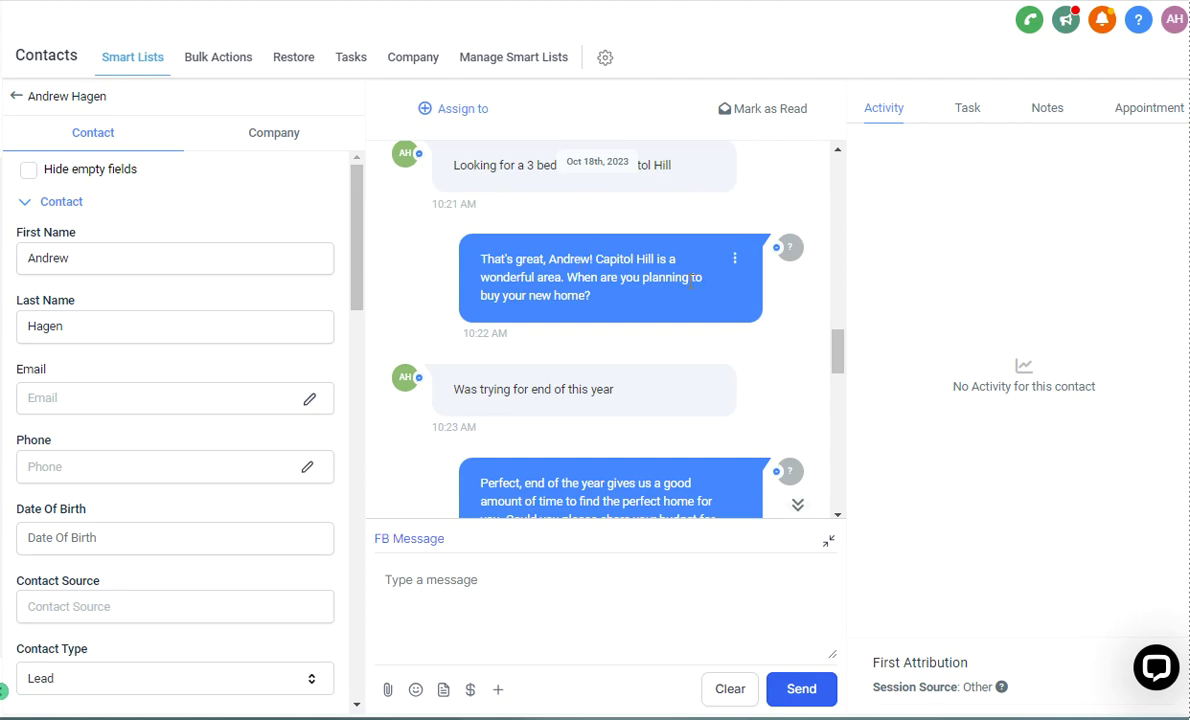
scroll(692, 285, "down", 1)
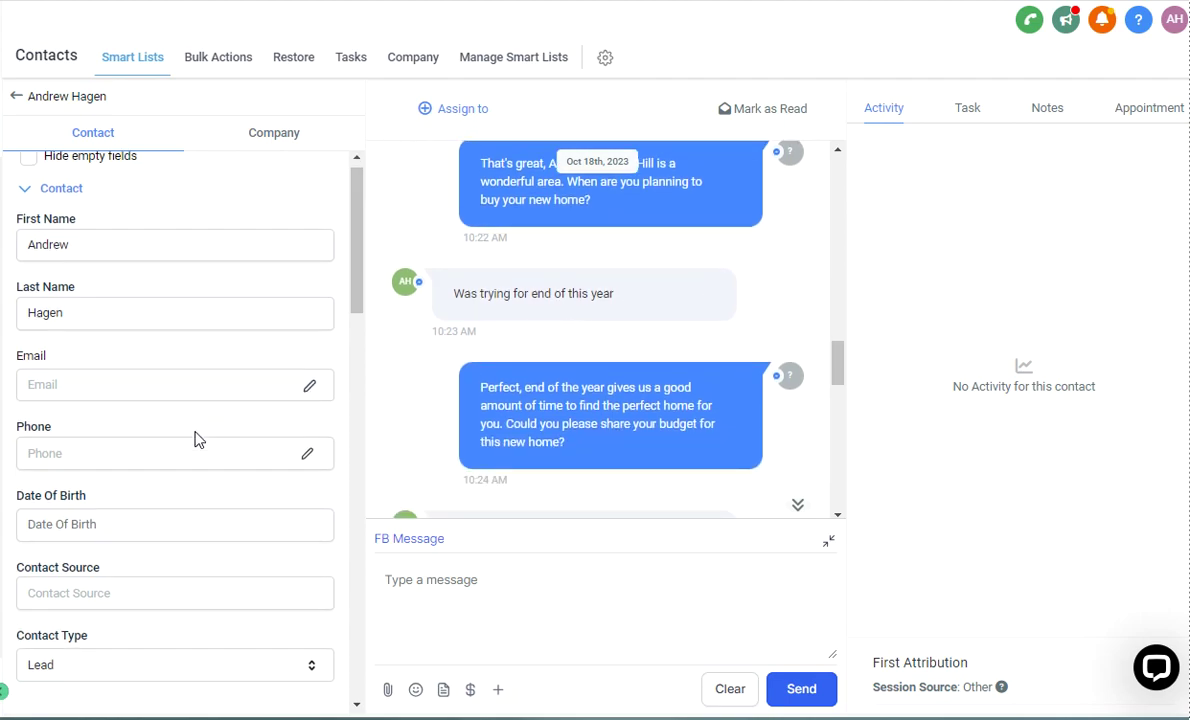
- Inspect the tags and the Timeline field in the contact's details
scroll(194, 438, "down", 8)
scroll(198, 440, "down", 3)
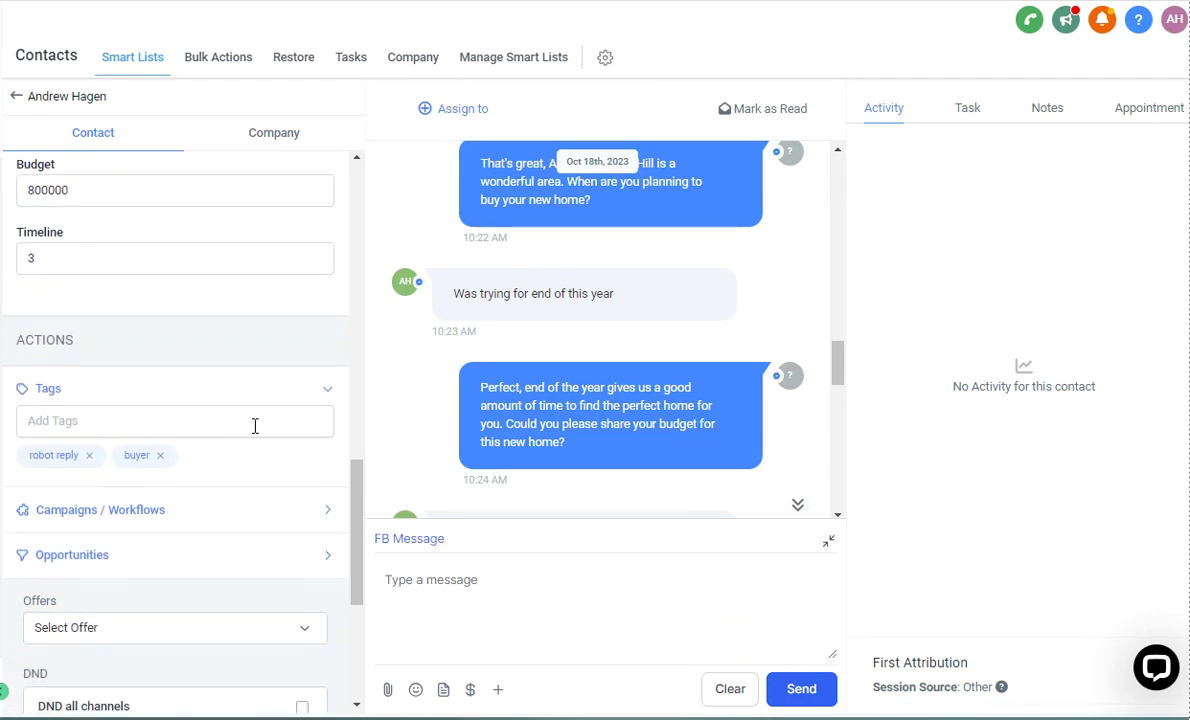
scroll(207, 659, "up", 3)
left_click(29, 548)
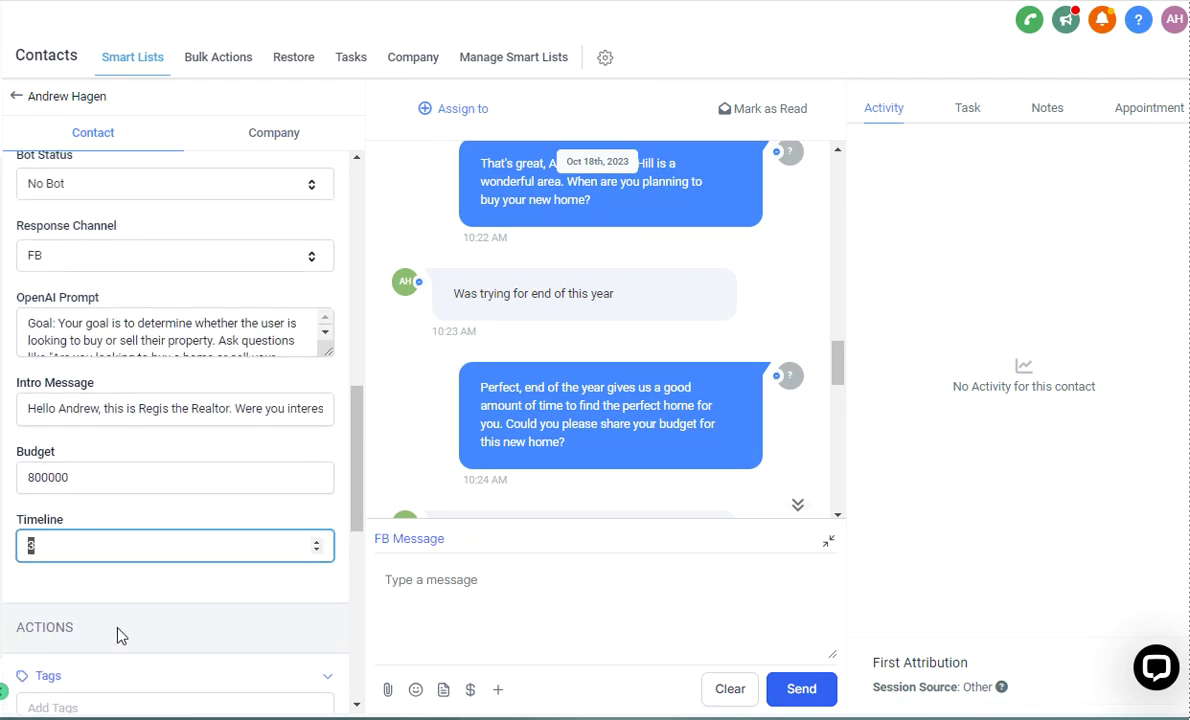
left_click(122, 598)
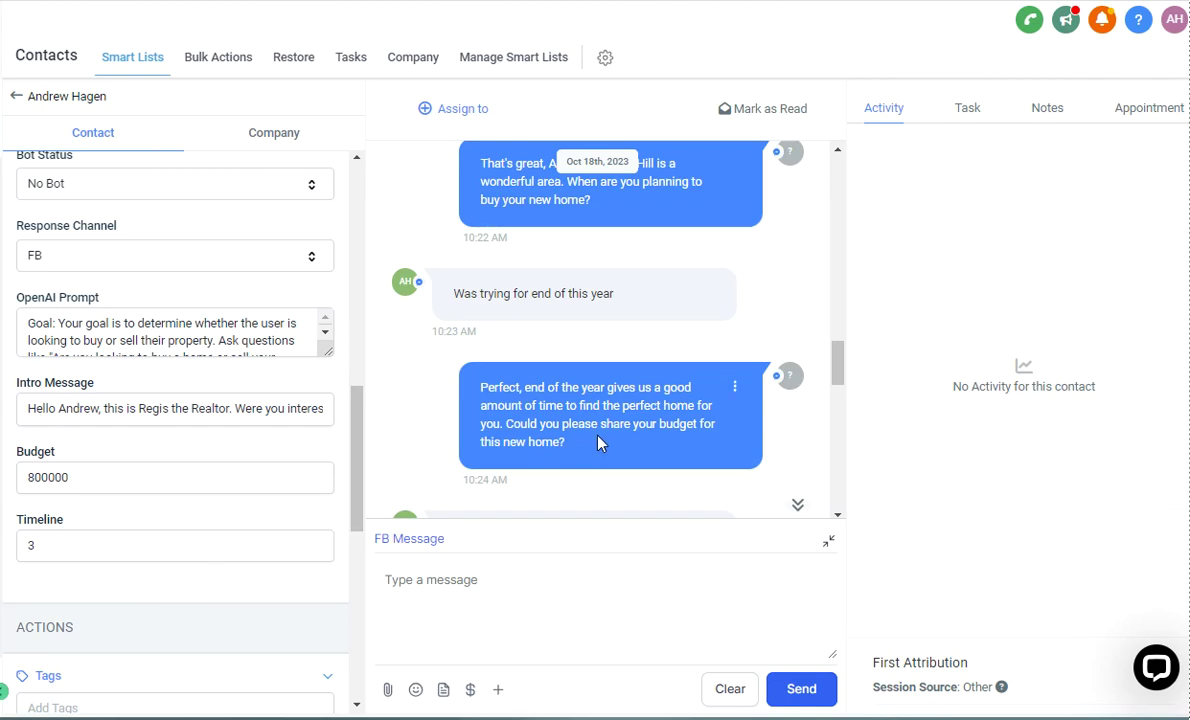
- Read the budget question and the lead's reply in the conversation, and compare them with the contact's Budget field
scroll(670, 260, "down", 2)
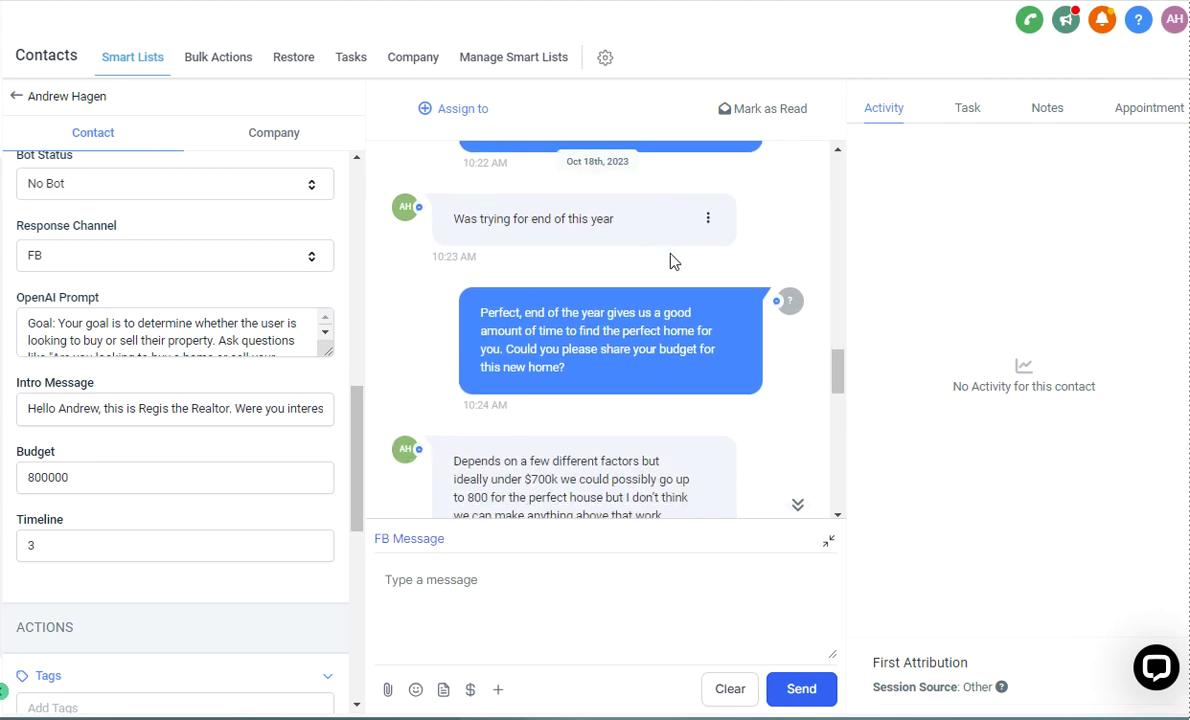
scroll(703, 290, "down", 1)
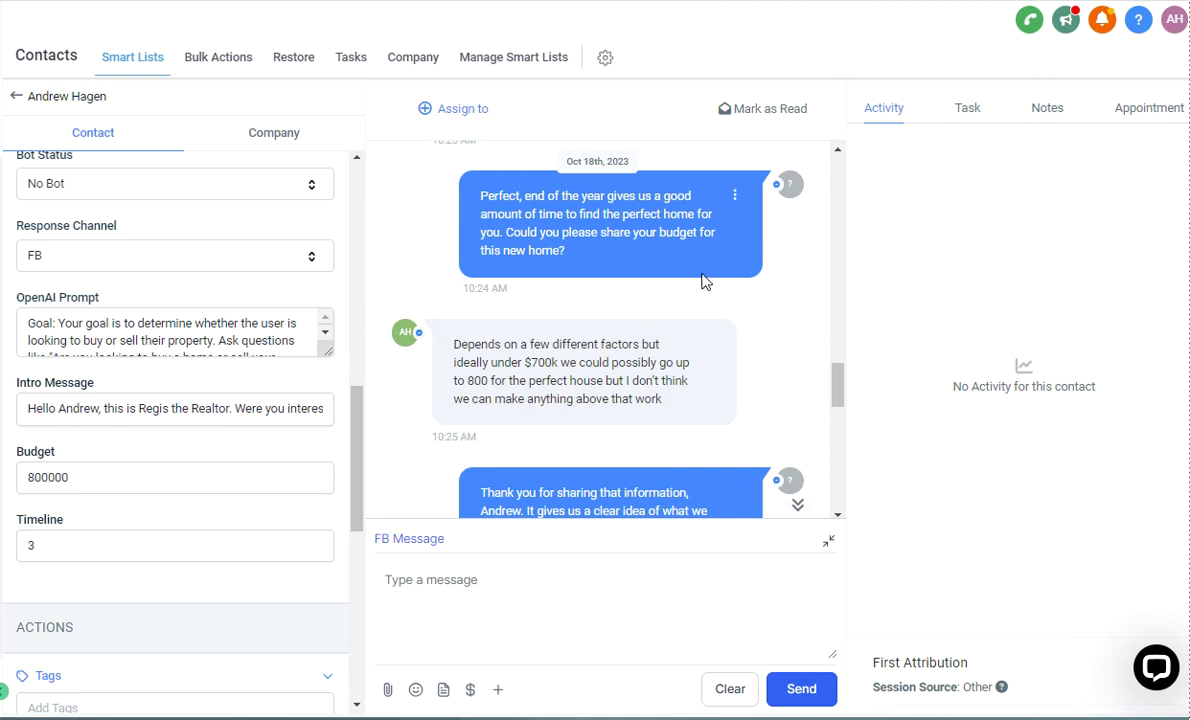
scroll(706, 250, "down", 2)
scroll(712, 284, "up", 2)
scroll(752, 287, "down", 1)
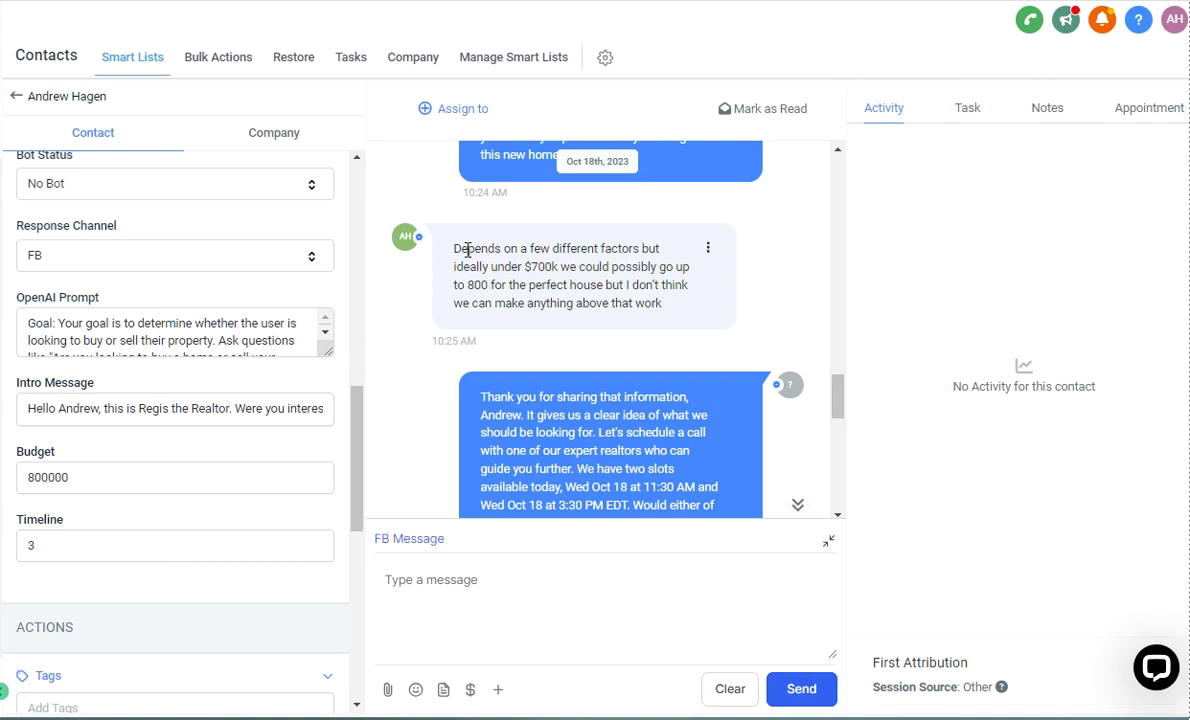
left_click_drag(455, 251, 557, 268)
left_click(556, 272)
scroll(615, 291, "down", 1)
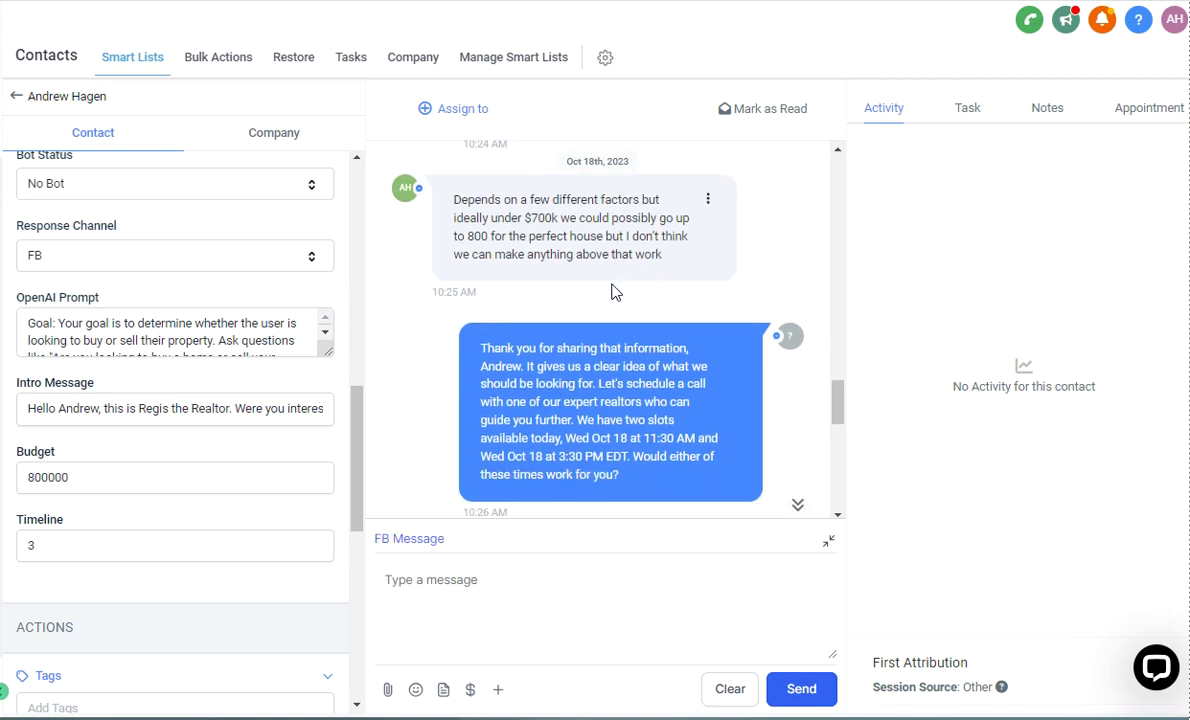
scroll(615, 291, "down", 1)
left_click(48, 478)
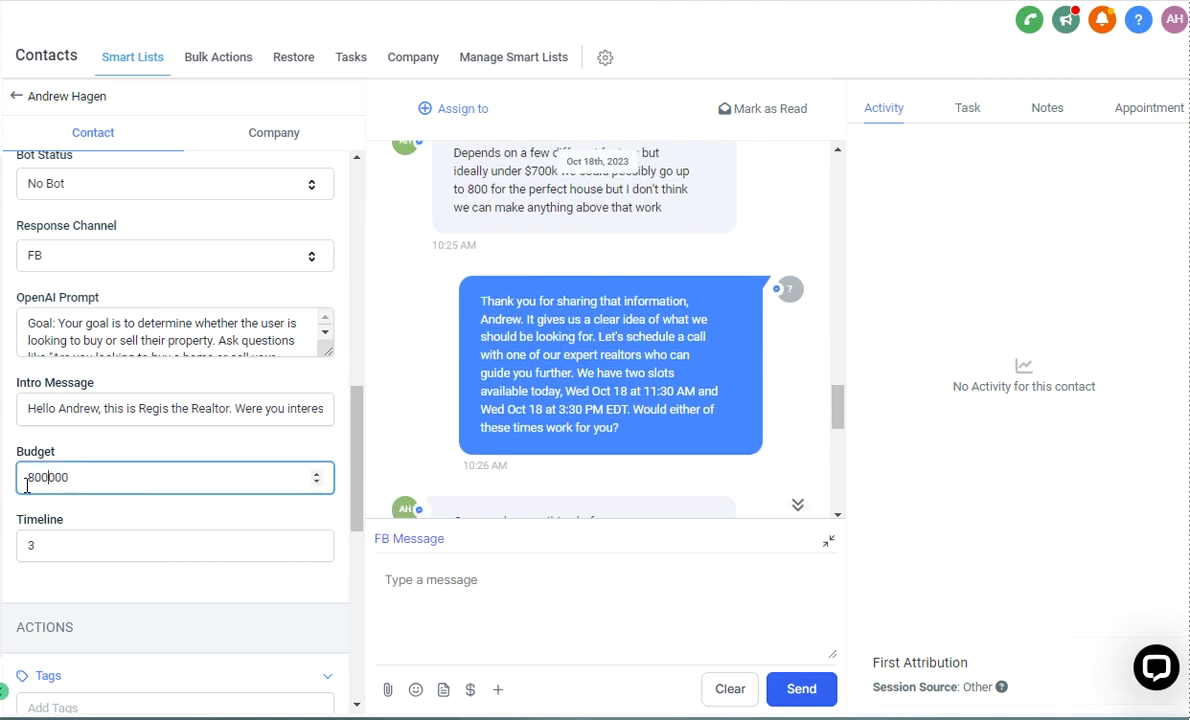
scroll(716, 418, "up", 2)
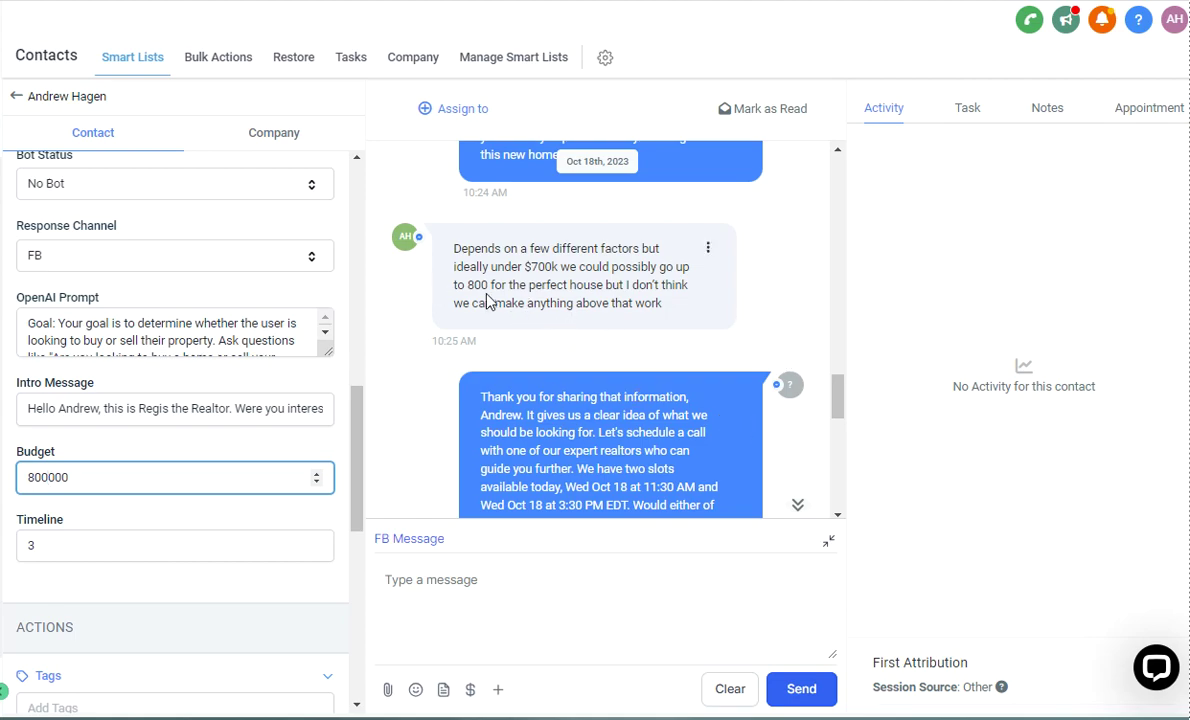
- Read the scheduling exchange in the conversation, from the bot's first offer of call slots through the appointment confirmation
scroll(678, 286, "down", 2)
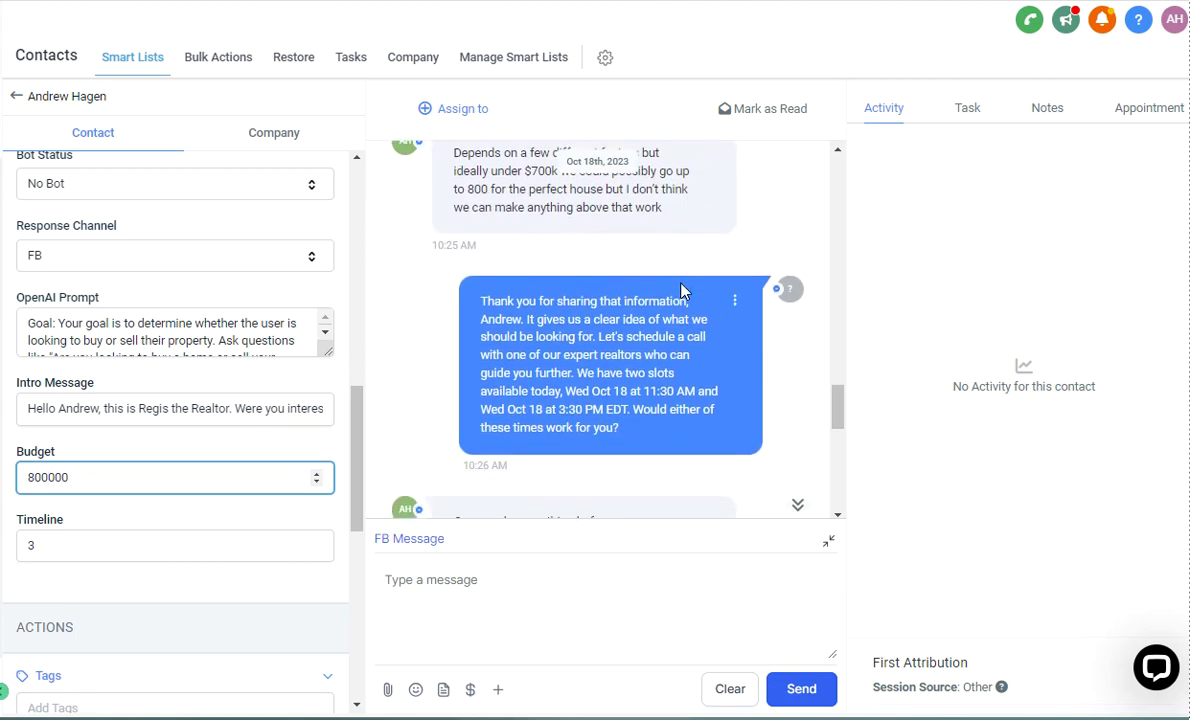
scroll(680, 290, "down", 2)
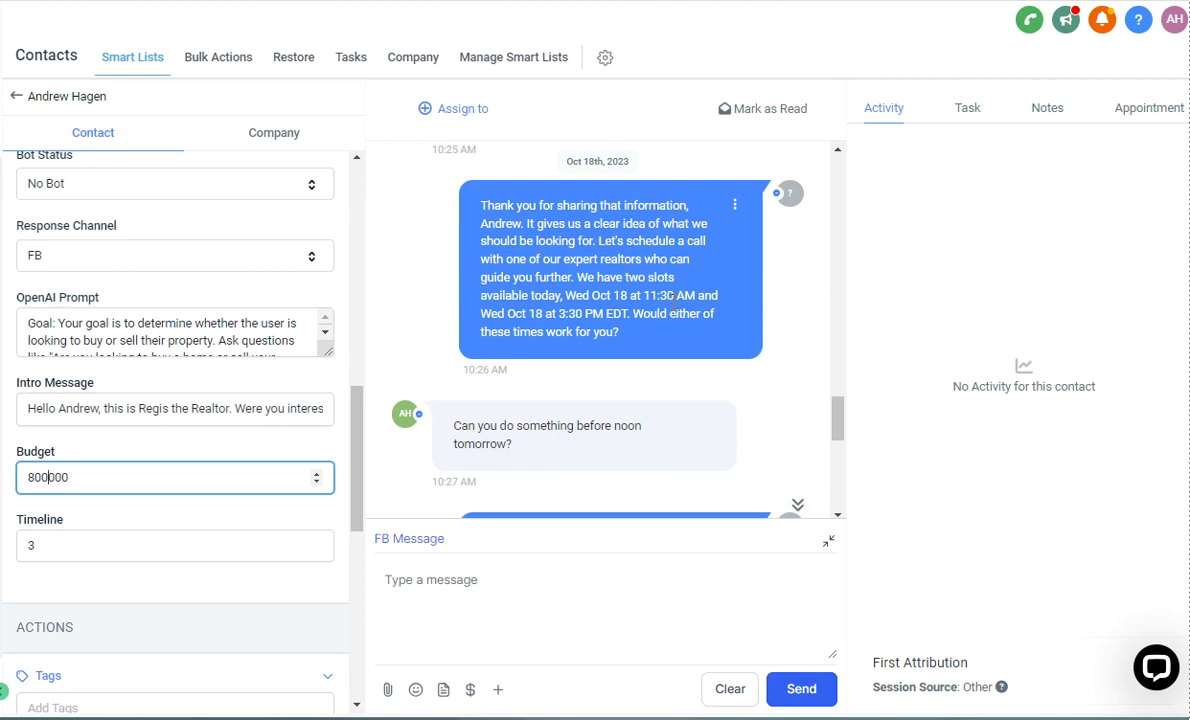
scroll(685, 330, "down", 2)
scroll(690, 352, "down", 2)
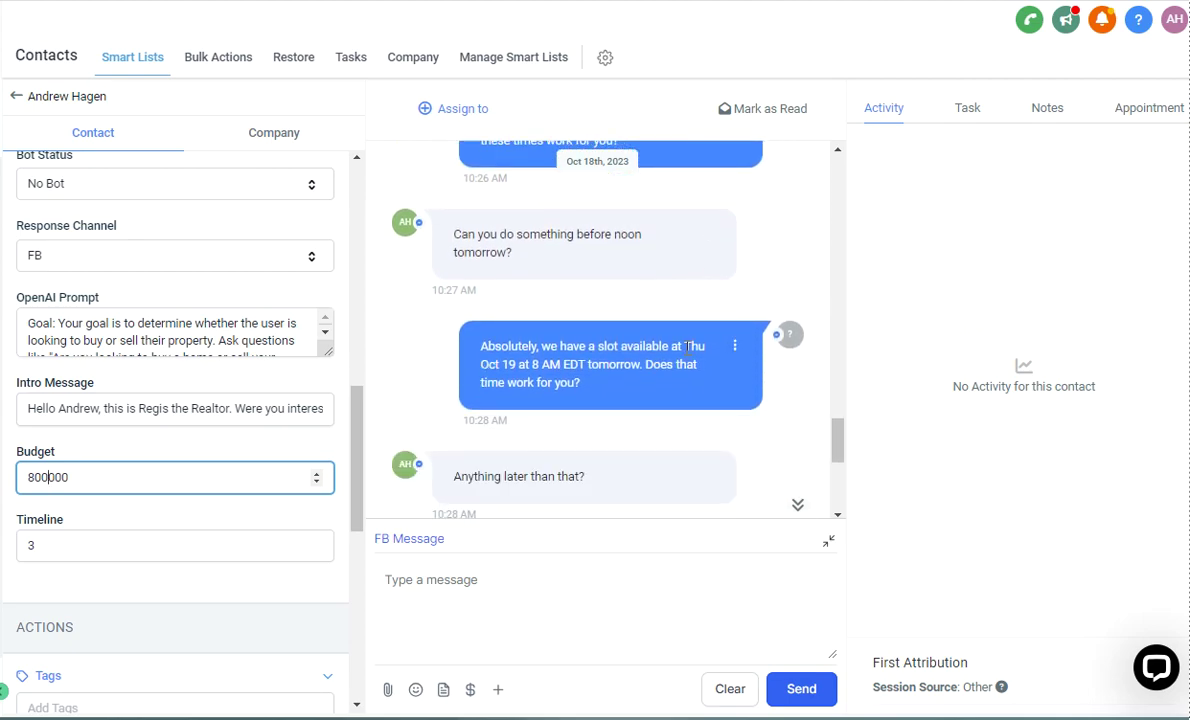
scroll(497, 271, "down", 4)
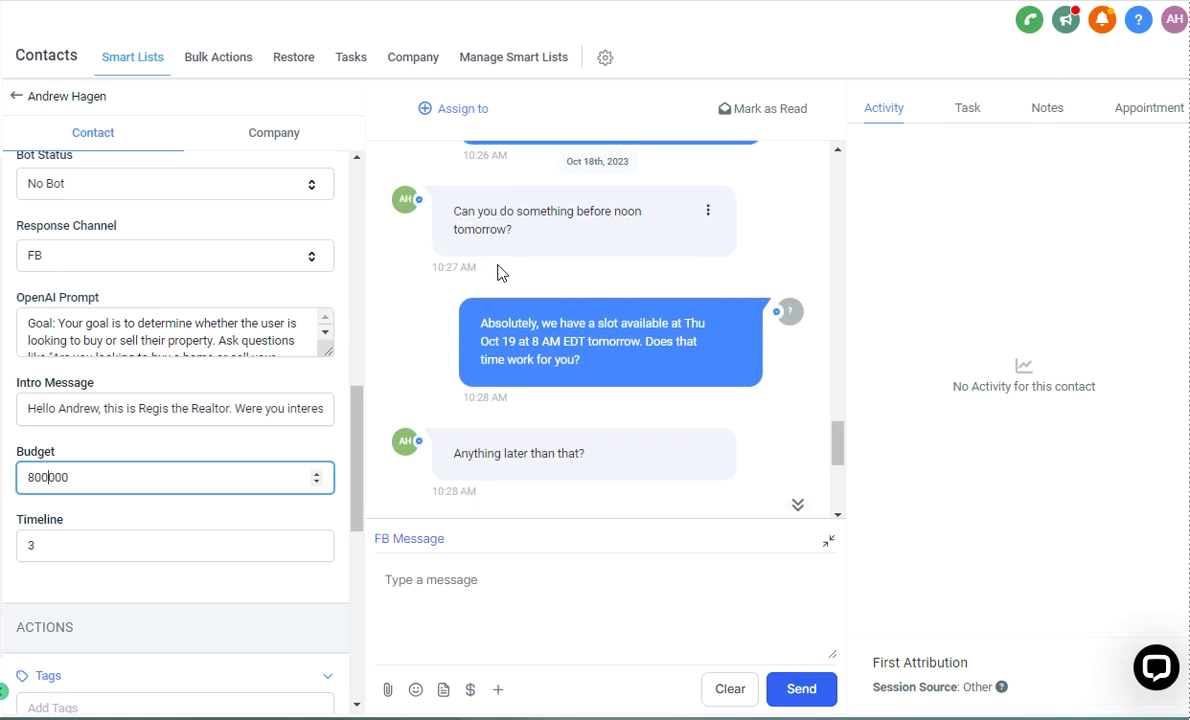
scroll(530, 310, "down", 2)
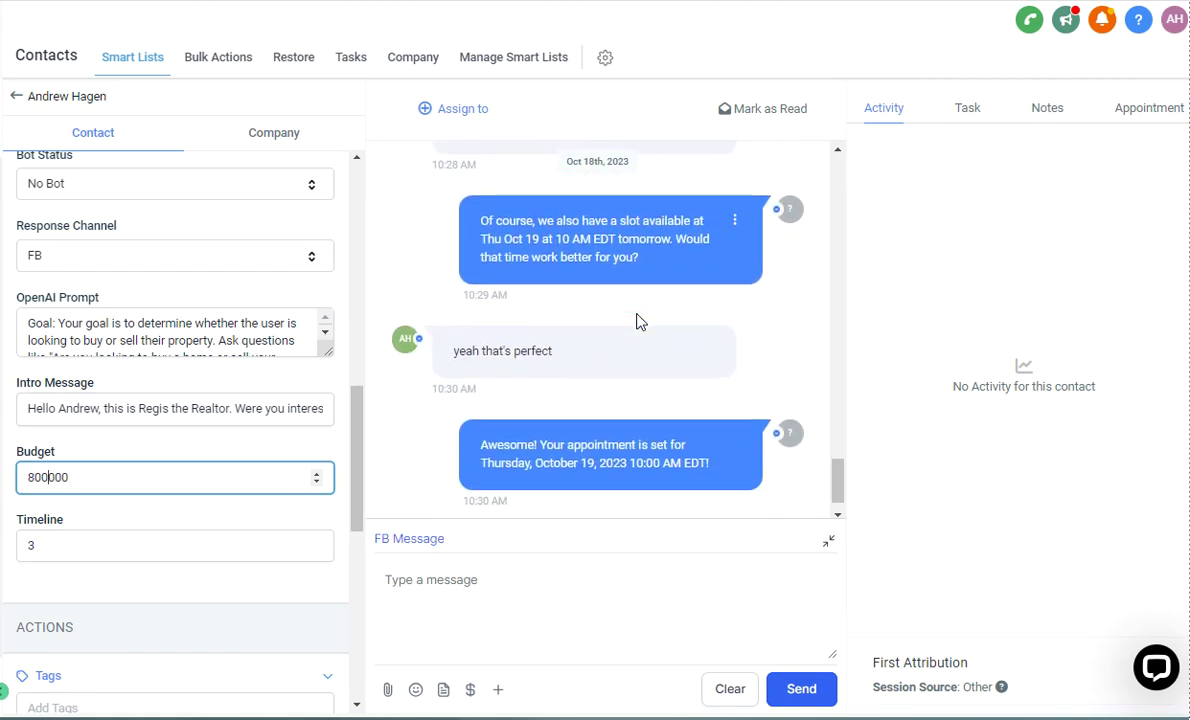
scroll(640, 321, "down", 1)
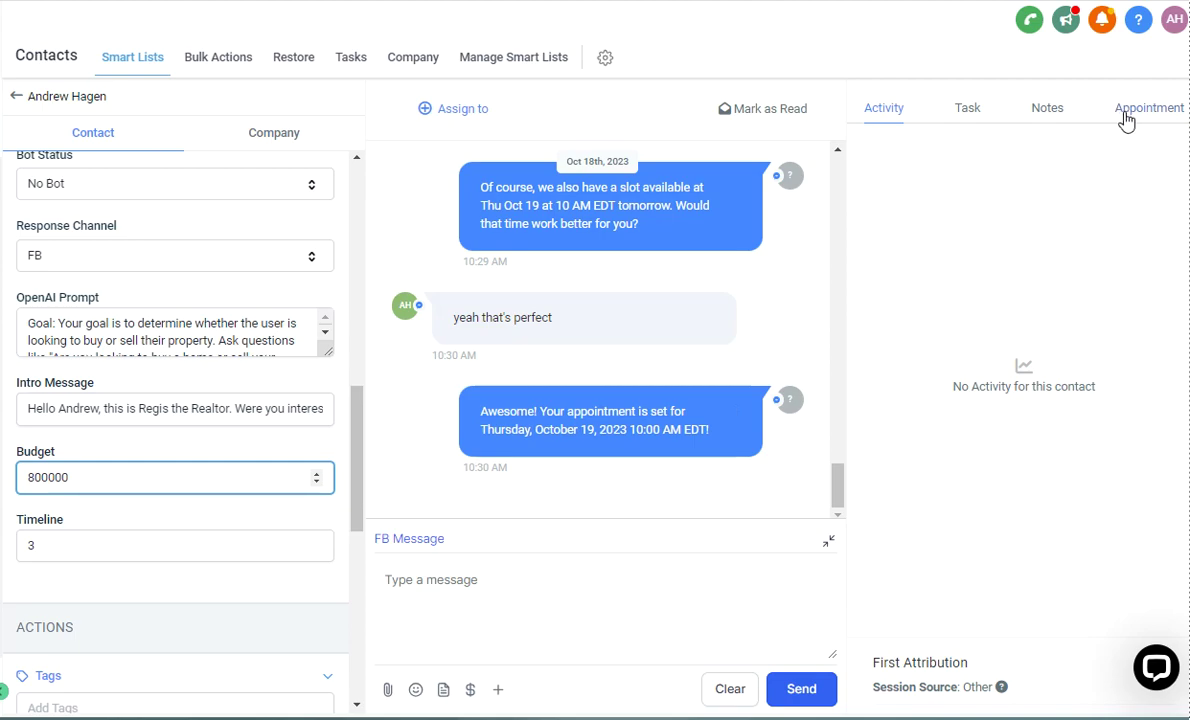
- Show the contact's appointments and review the bot fields, Budget, Timeline and tags in the contact's details
left_click(1064, 431)
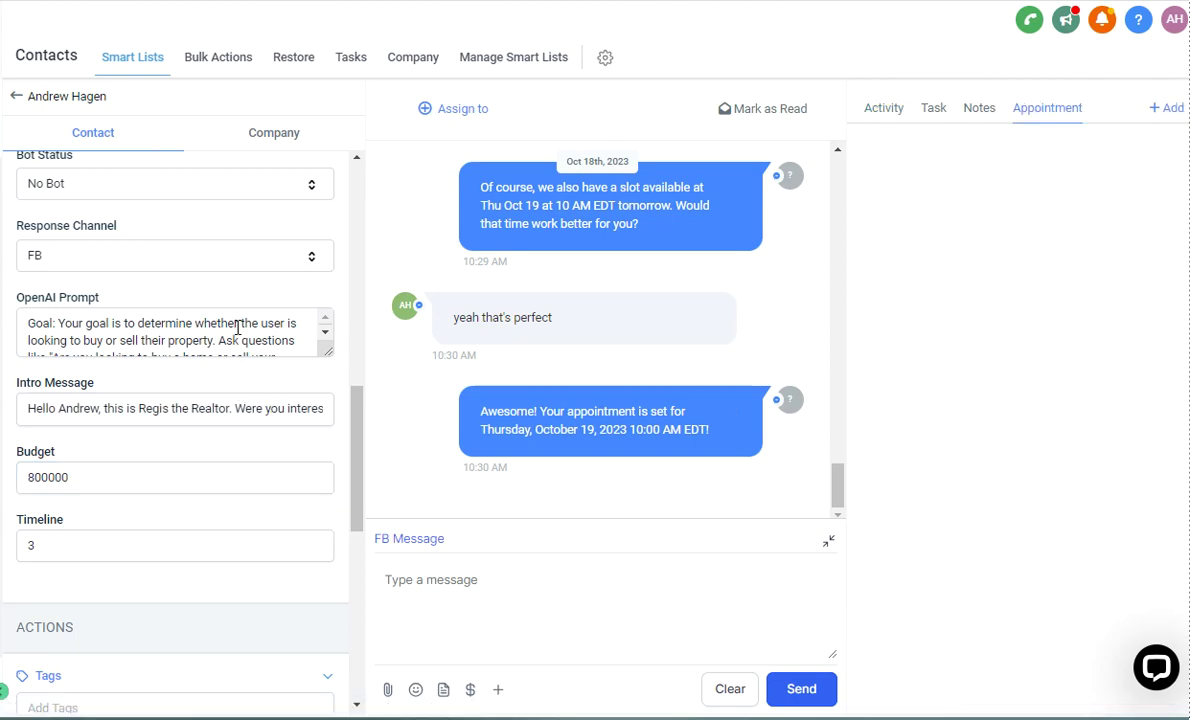
scroll(237, 330, "down", 2)
scroll(258, 470, "down", 2)
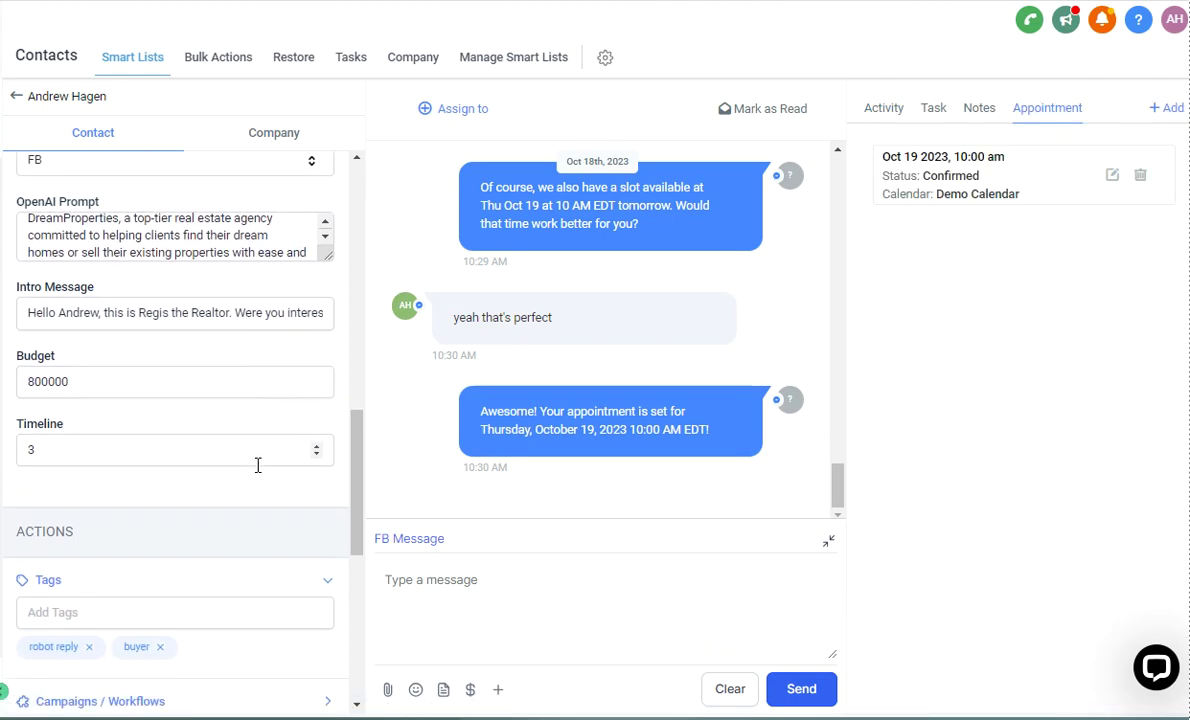
scroll(257, 466, "up", 4)
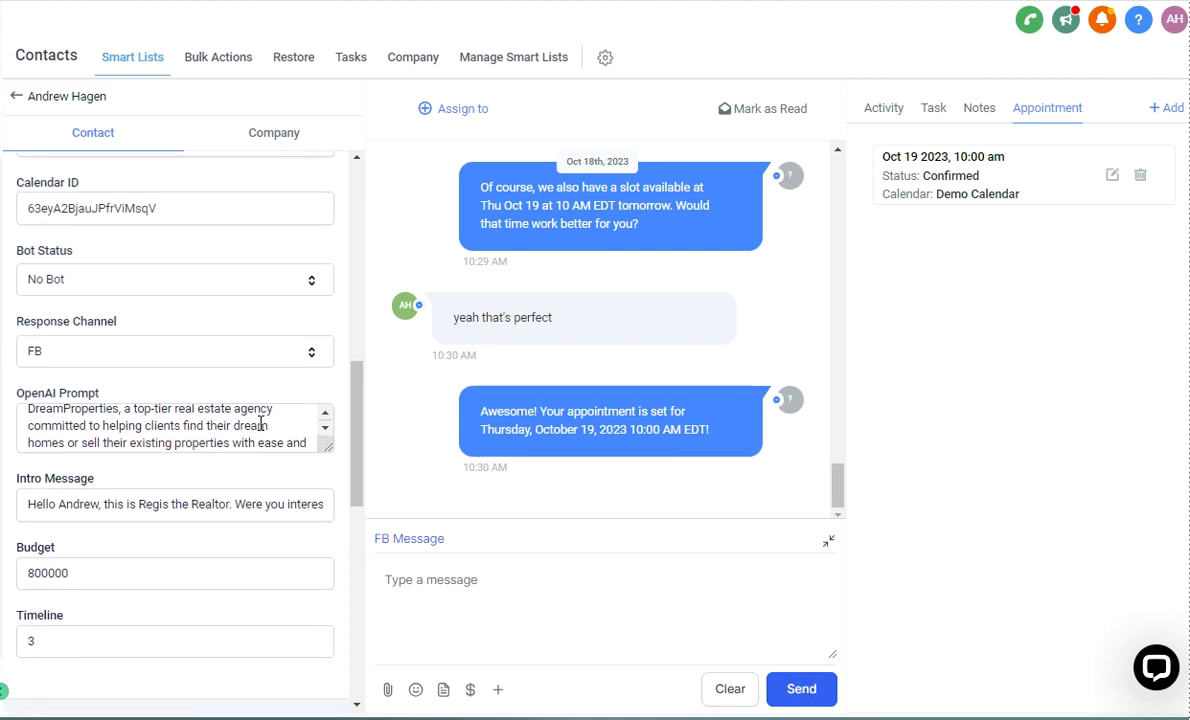
scroll(258, 425, "down", 3)
scroll(267, 558, "down", 10)
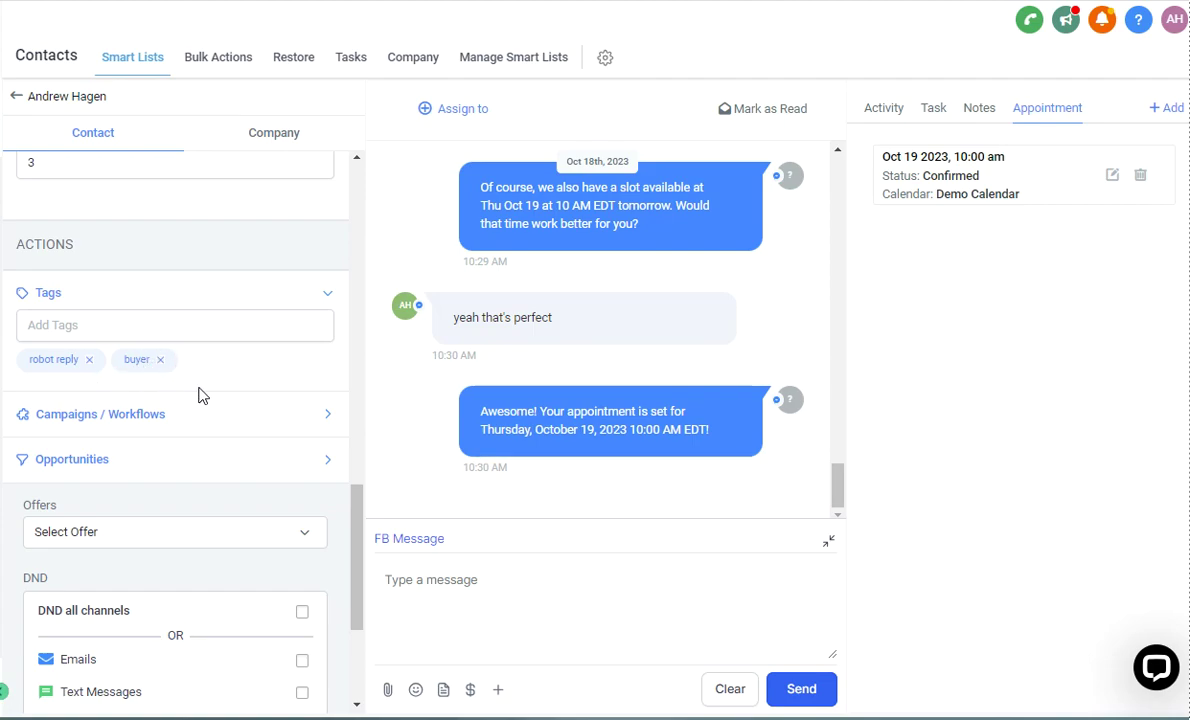
scroll(199, 393, "up", 4)
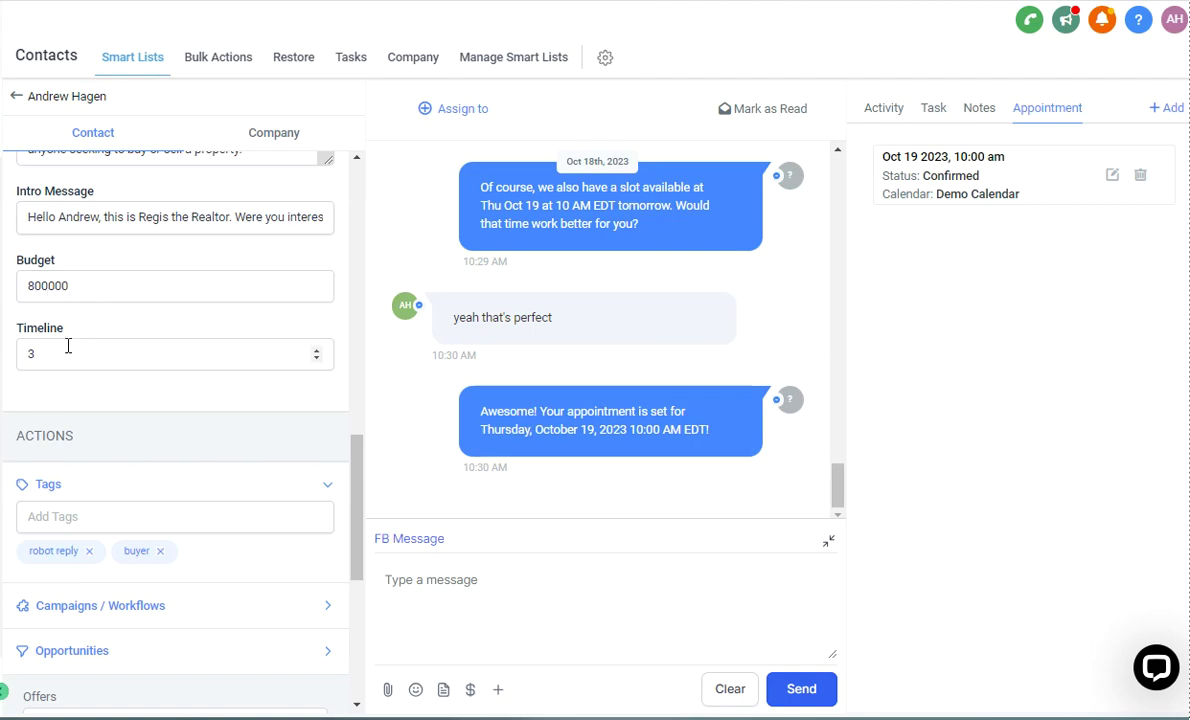
scroll(130, 335, "down", 2)
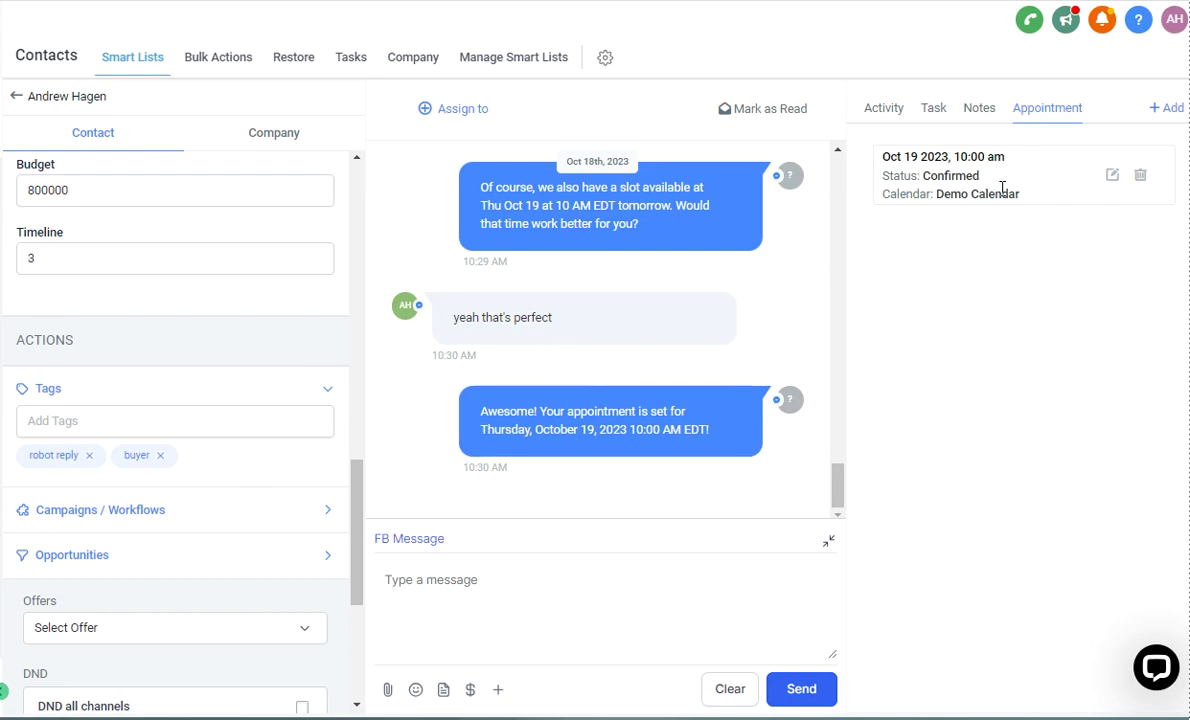
- Check the booked appointment's date, status and calendar, and reread the time slot negotiation in the conversation
left_click_drag(1020, 194, 884, 151)
left_click(948, 270)
scroll(780, 465, "up", 2)
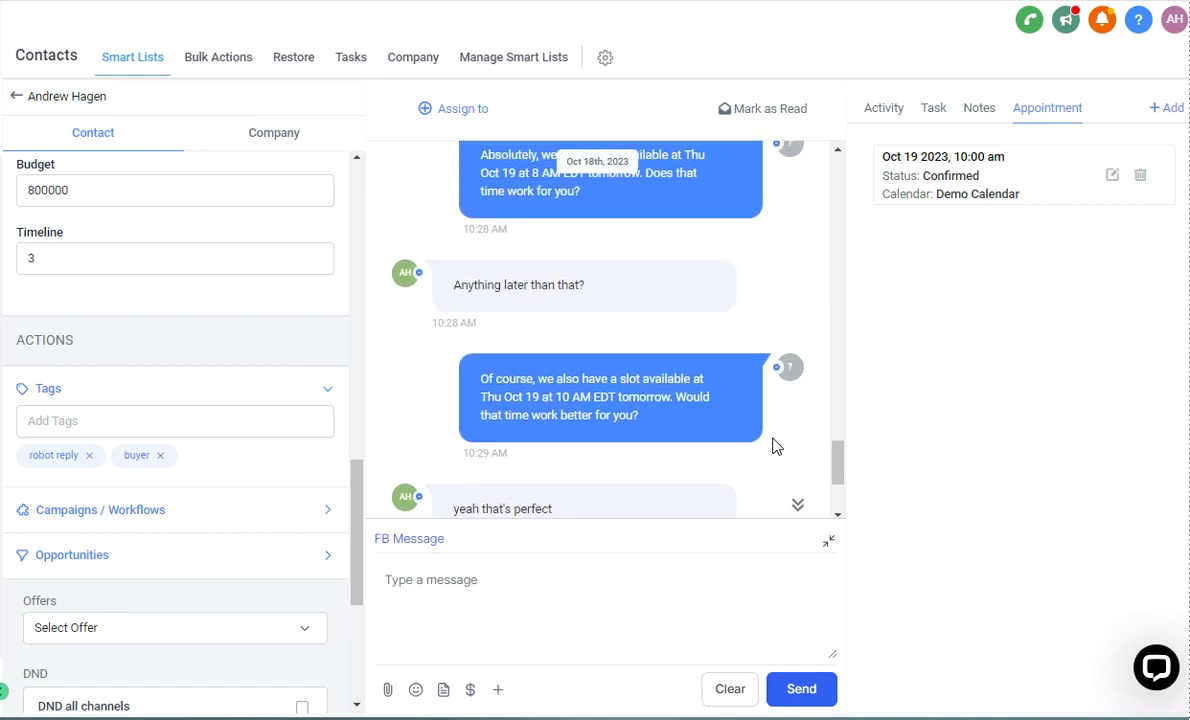
scroll(775, 445, "up", 2)
scroll(775, 445, "down", 5)
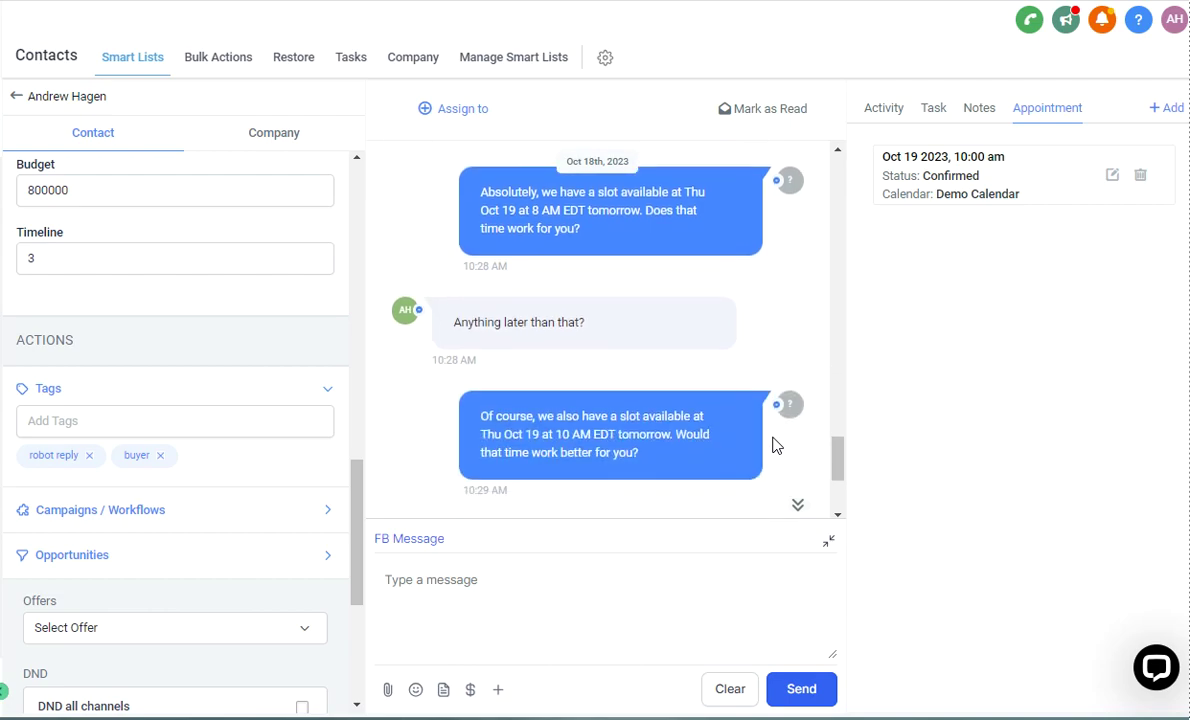